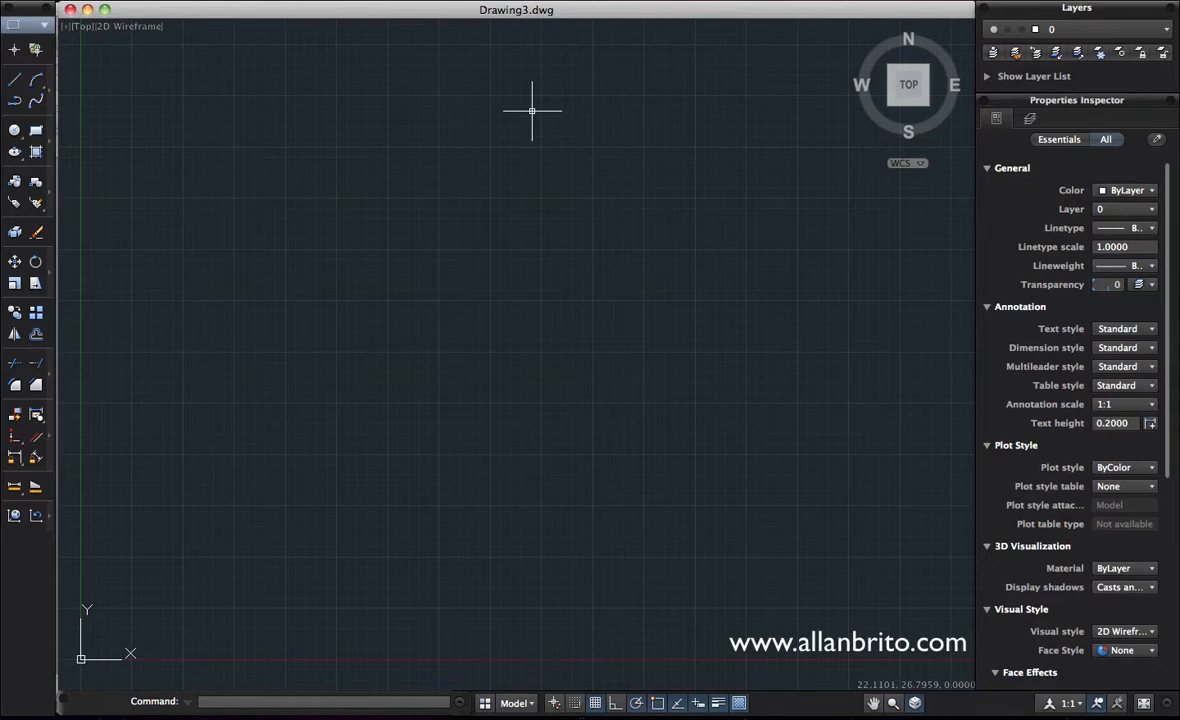
- Draw a 2 by 2 unit square with the Rectangle command, its first corner at about 10, 25
left_click_drag(637, 8, 635, 8)
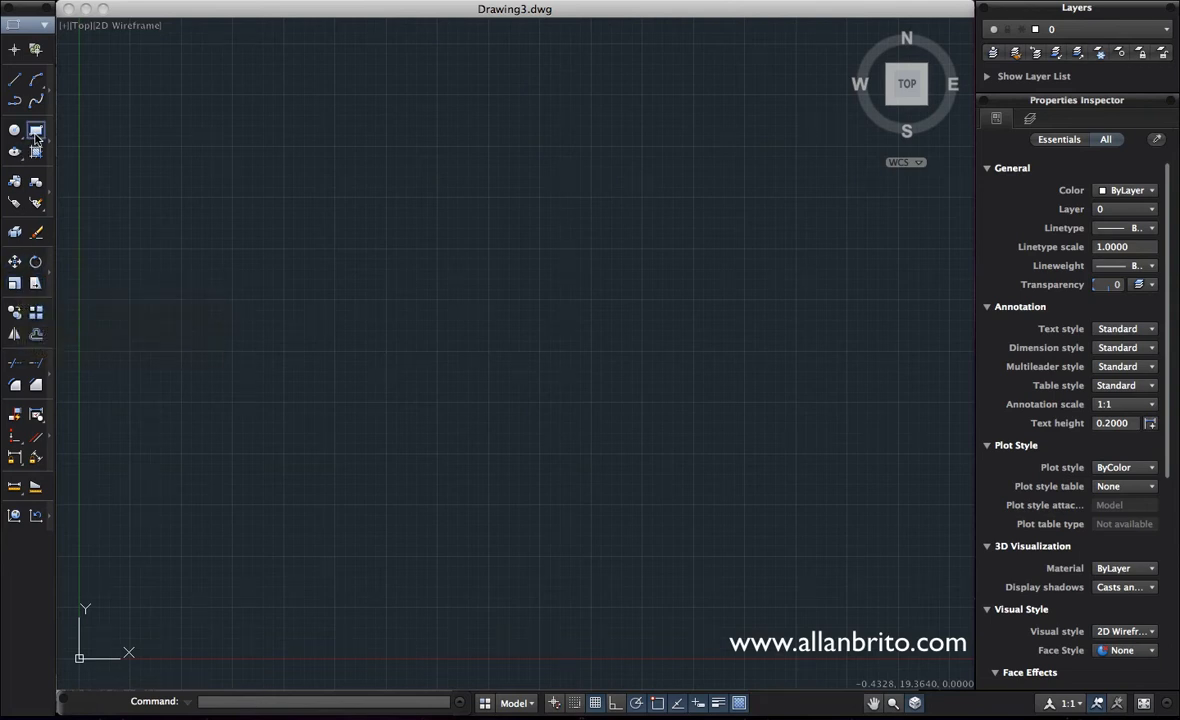
left_click(36, 134)
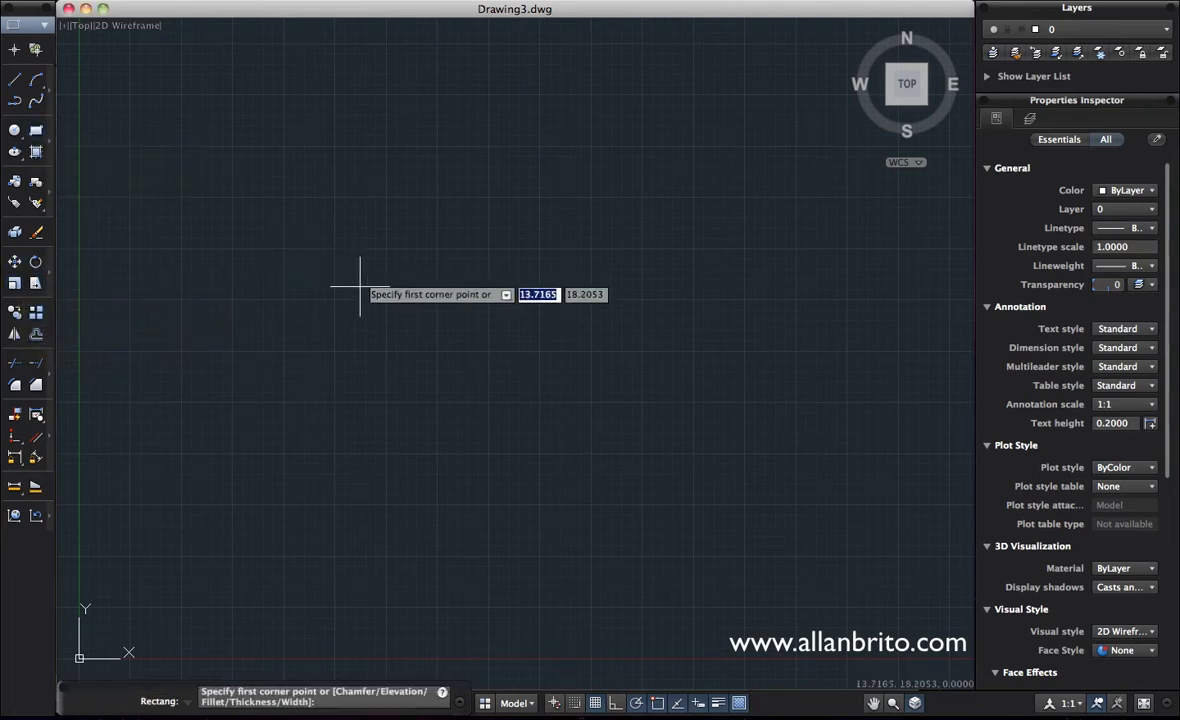
left_click(285, 146)
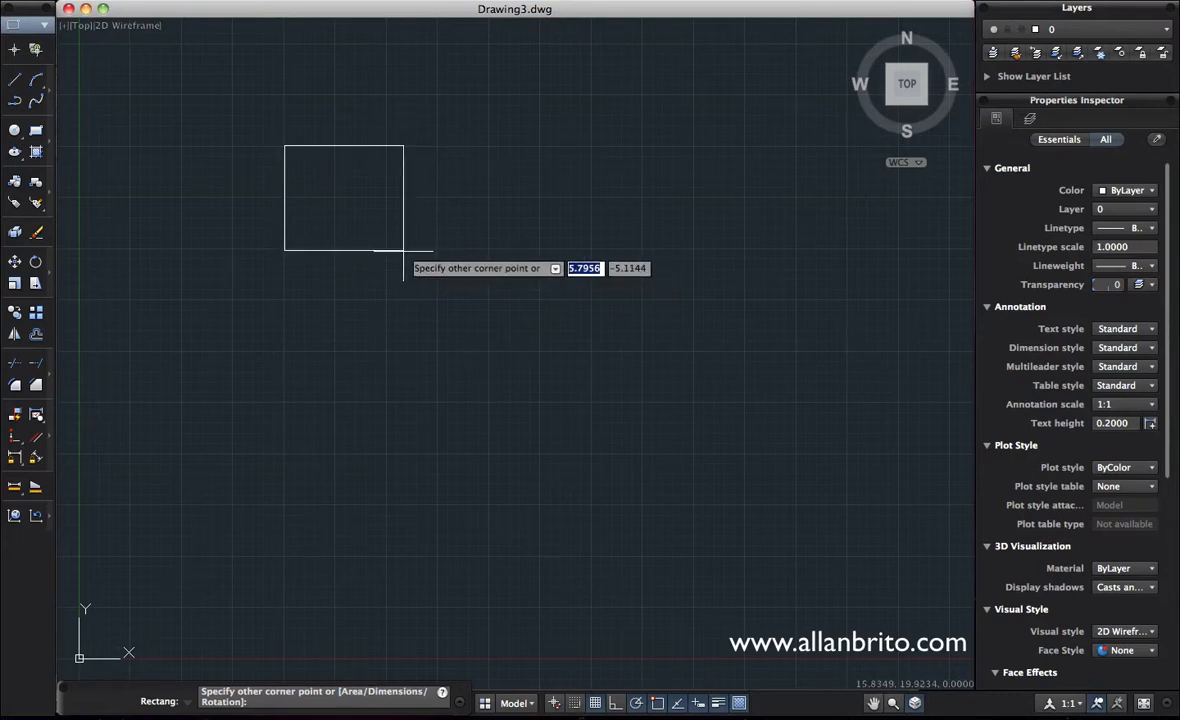
type("2")
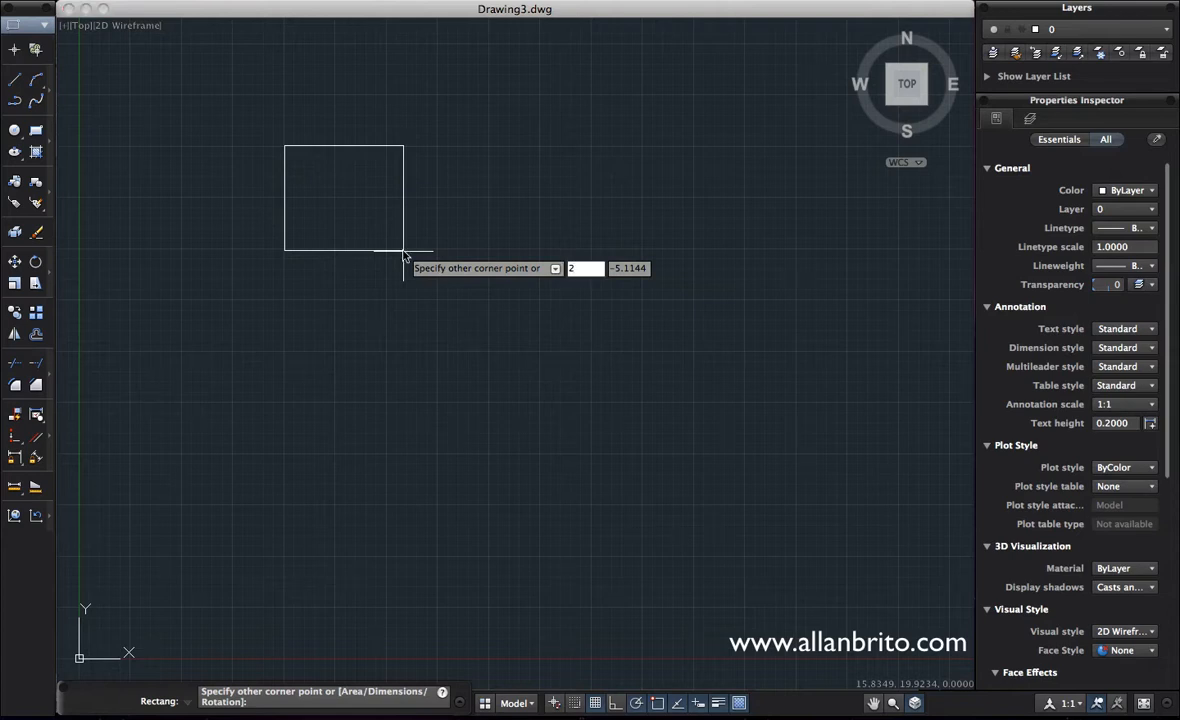
key("Tab")
type("2")
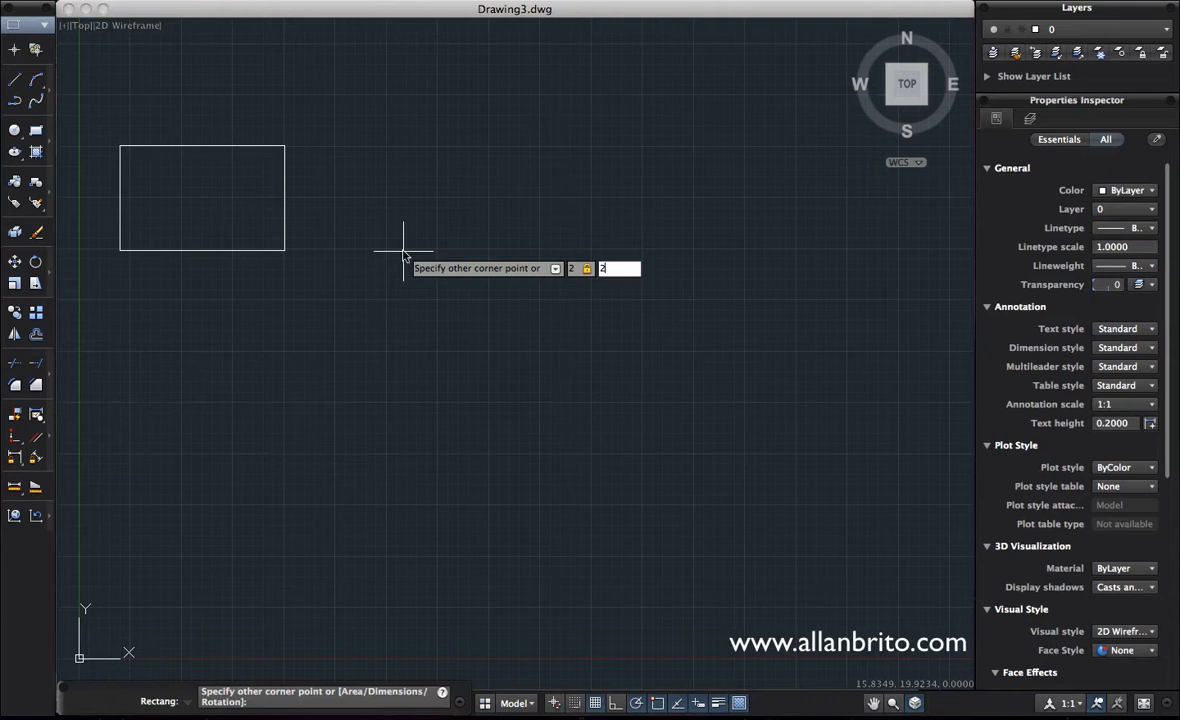
key("Return")
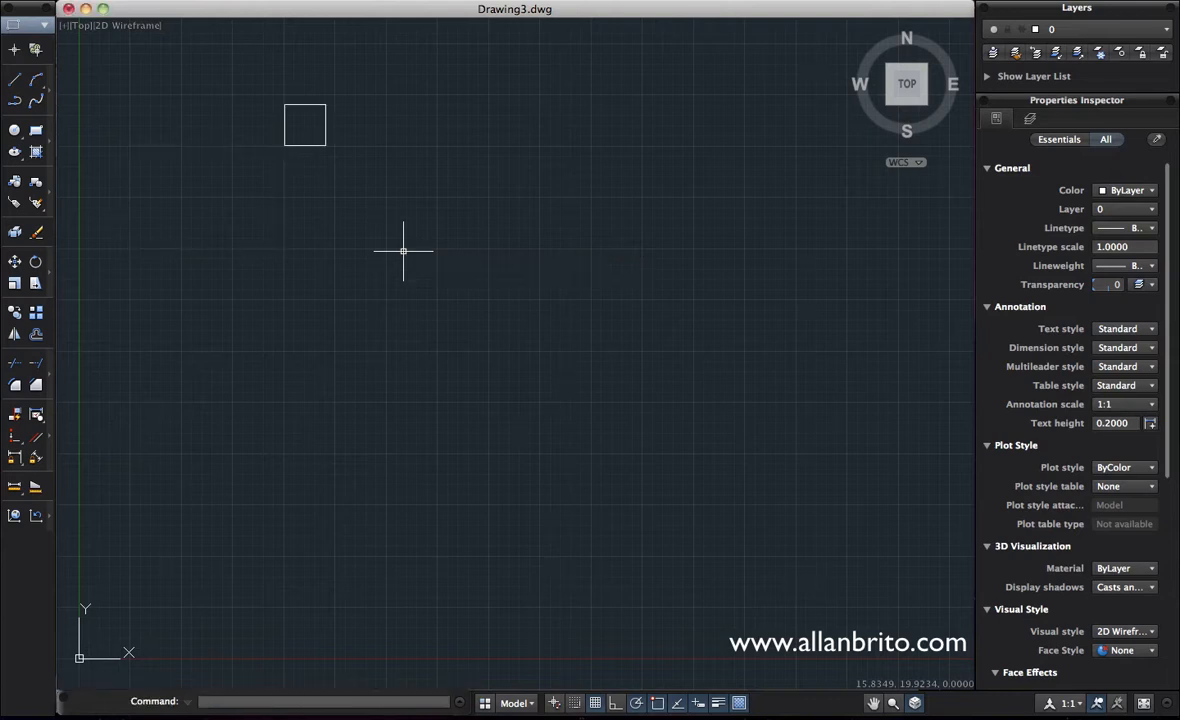
mouse_move(428, 222)
middle_mouse_down()
mouse_move(498, 334)
mouse_move(606, 423)
middle_mouse_up()
middle_click_drag(567, 299, 574, 321)
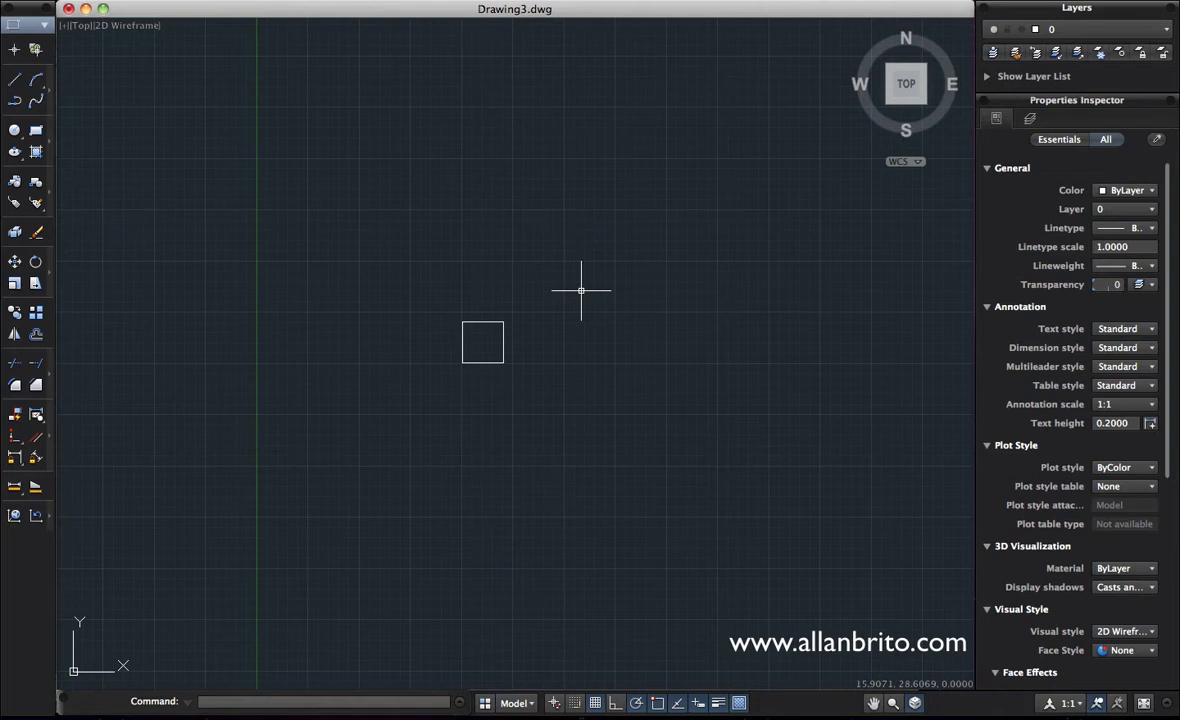
type("ar")
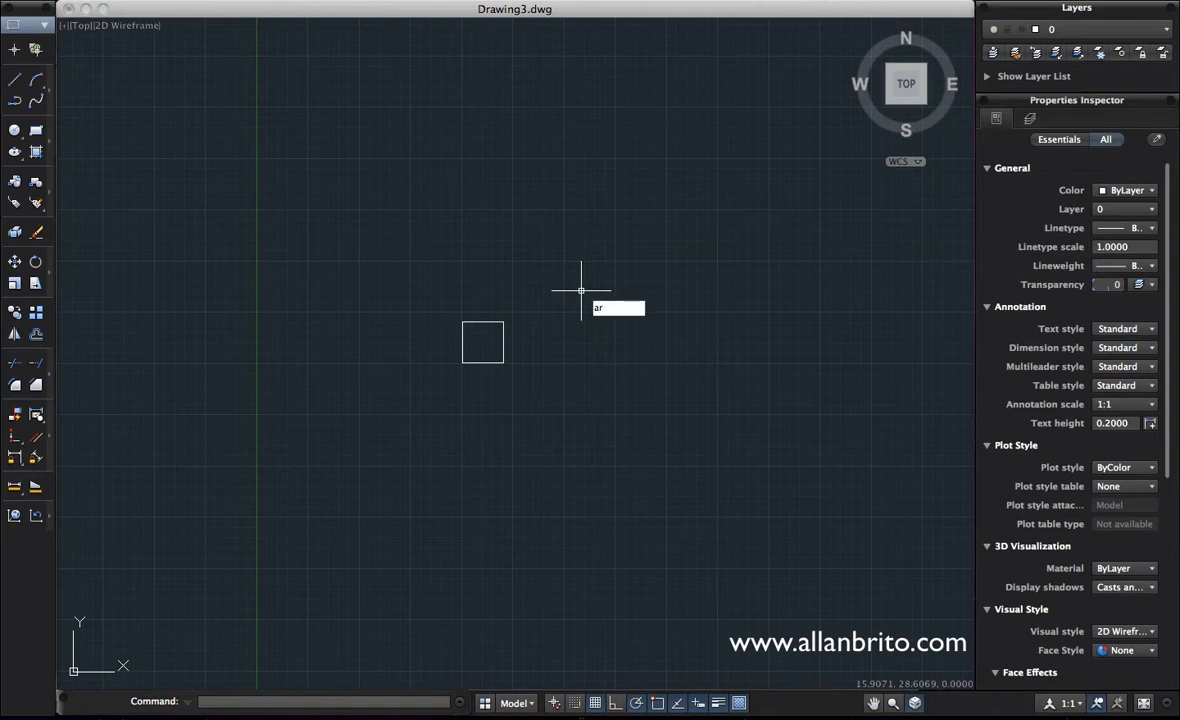
key("Return")
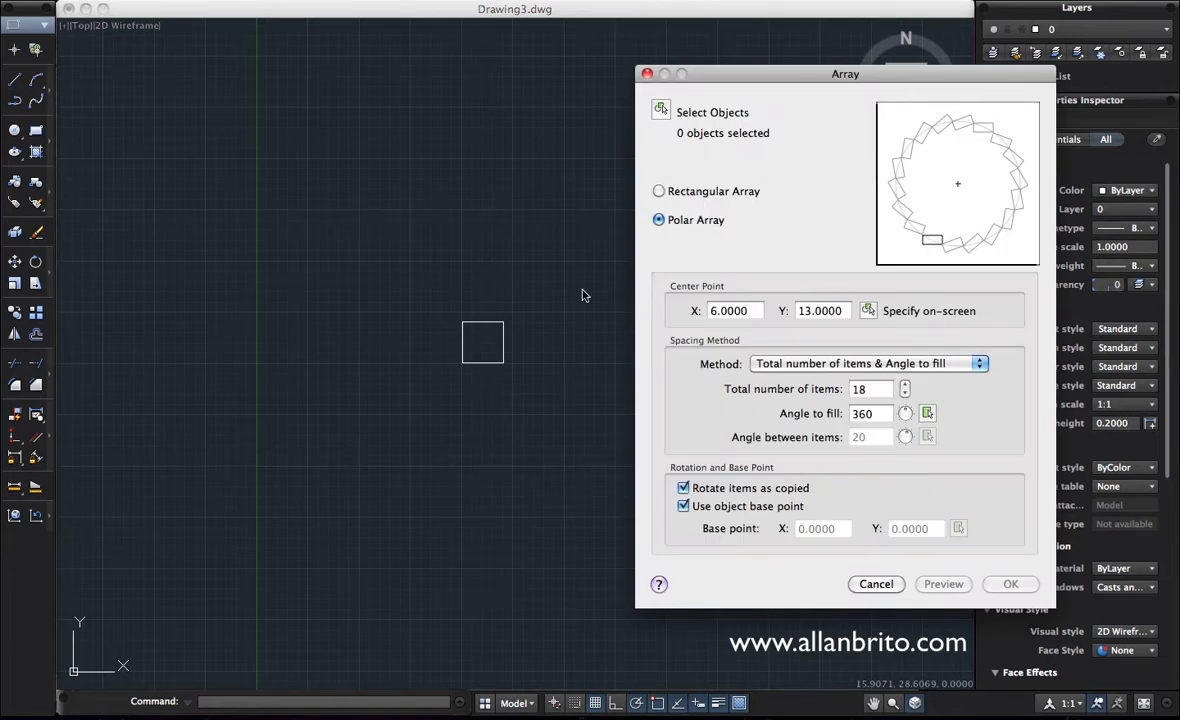
key("Escape")
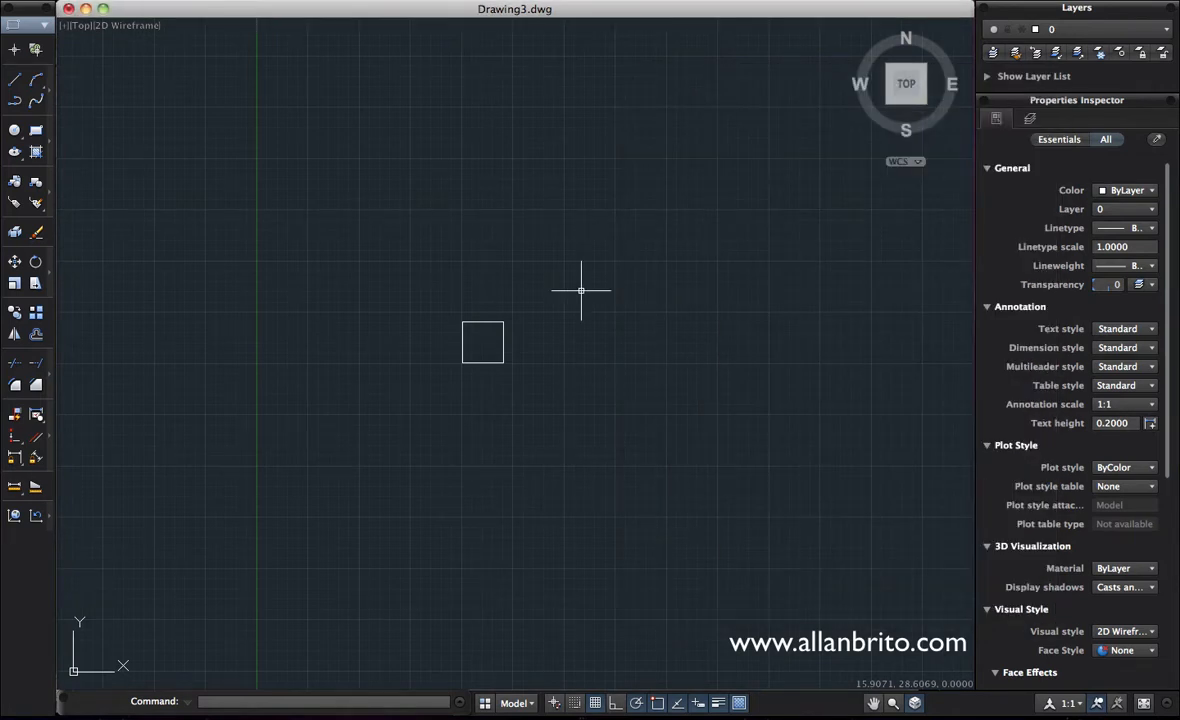
- Start the Array command and select the square as the object to array
left_click(36, 314)
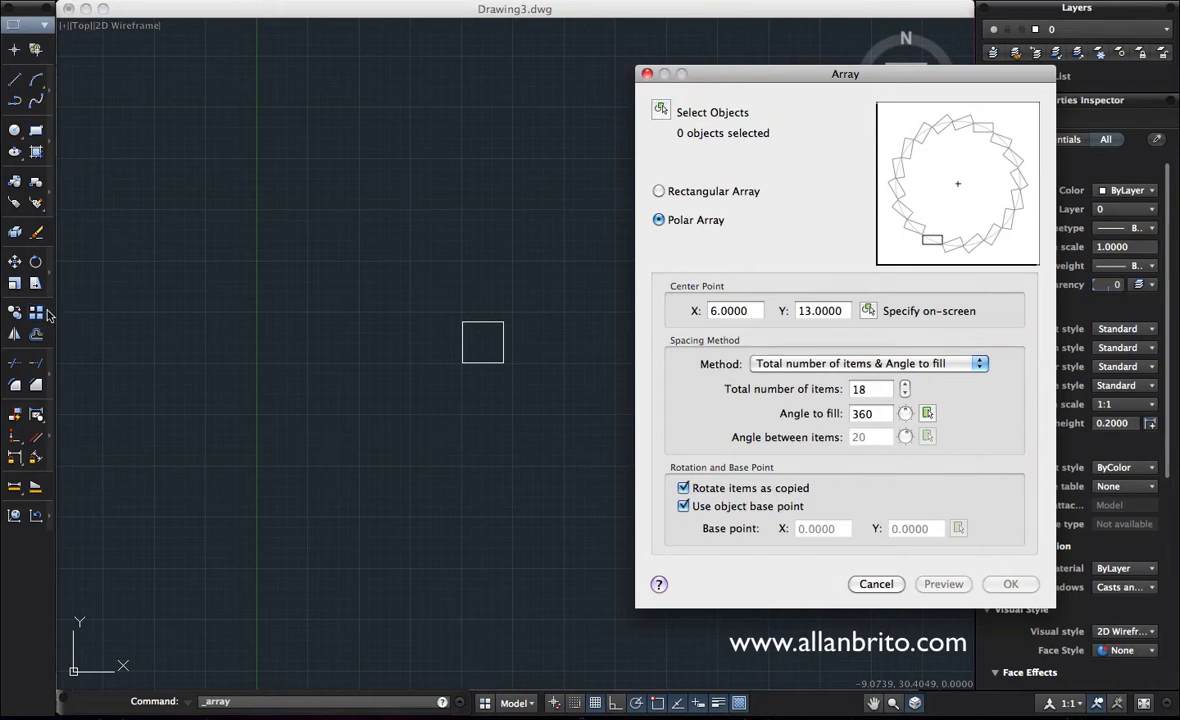
left_click(661, 111)
left_click(525, 314)
left_click(422, 432)
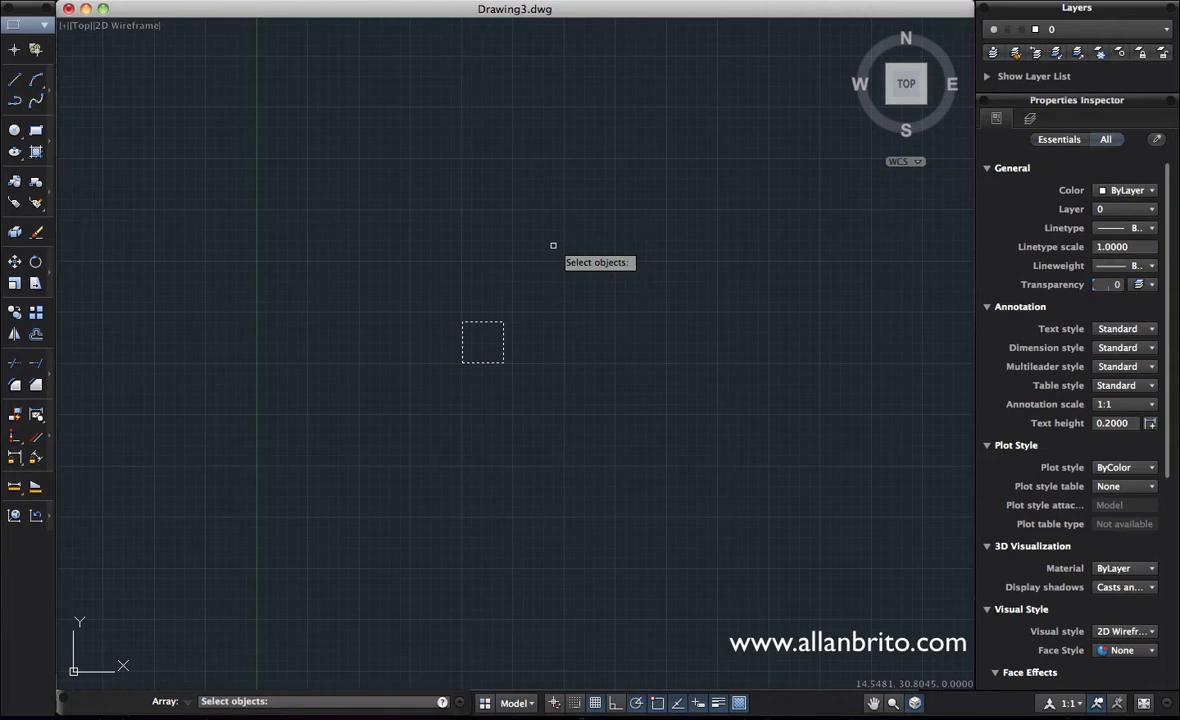
key("Return")
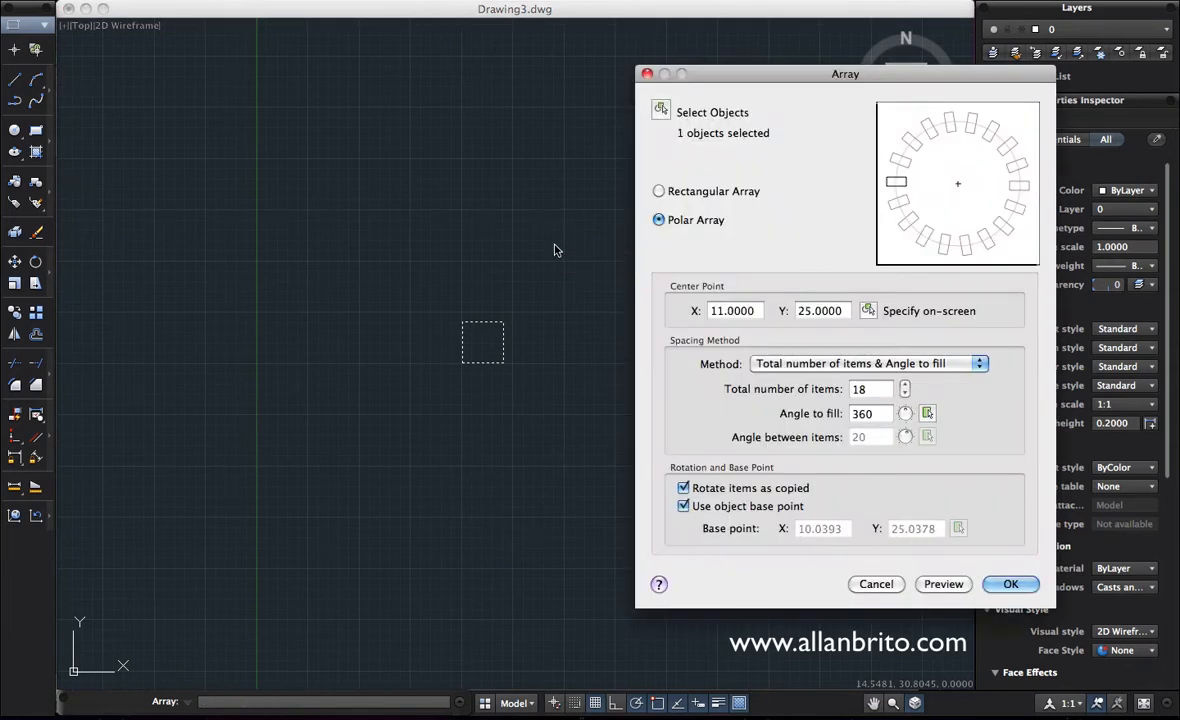
- Configure the array as rectangular with 4 rows and 6 columns
left_click(659, 191)
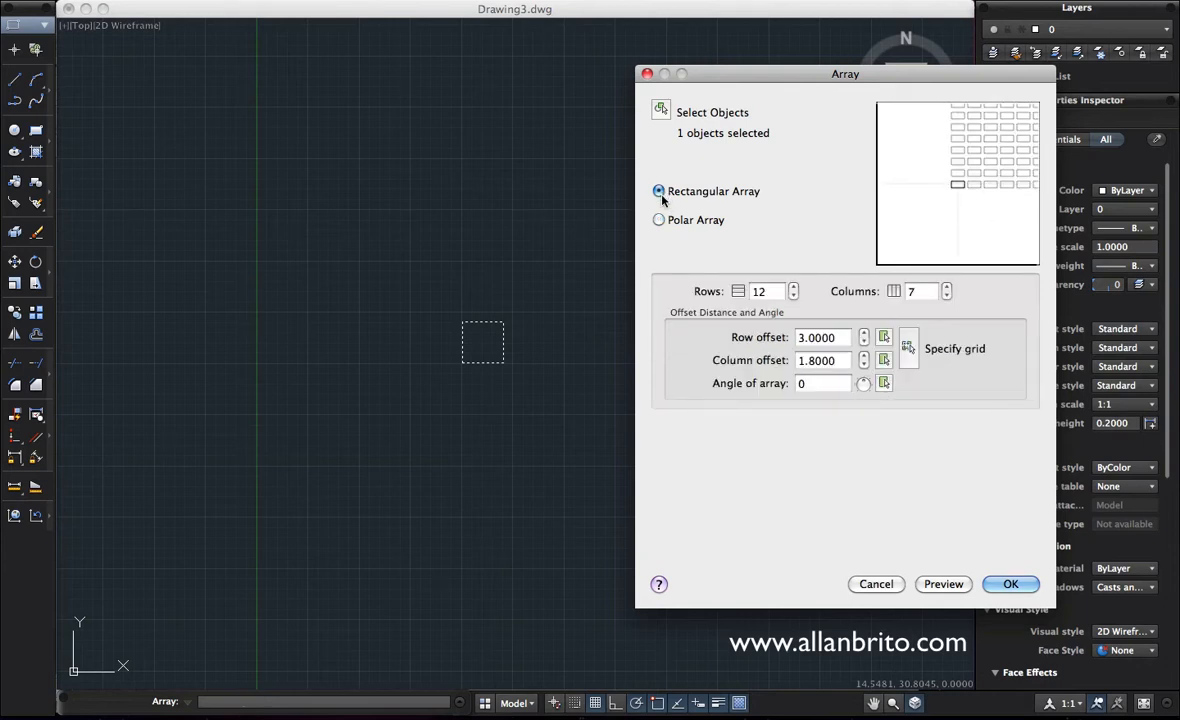
left_click(659, 221)
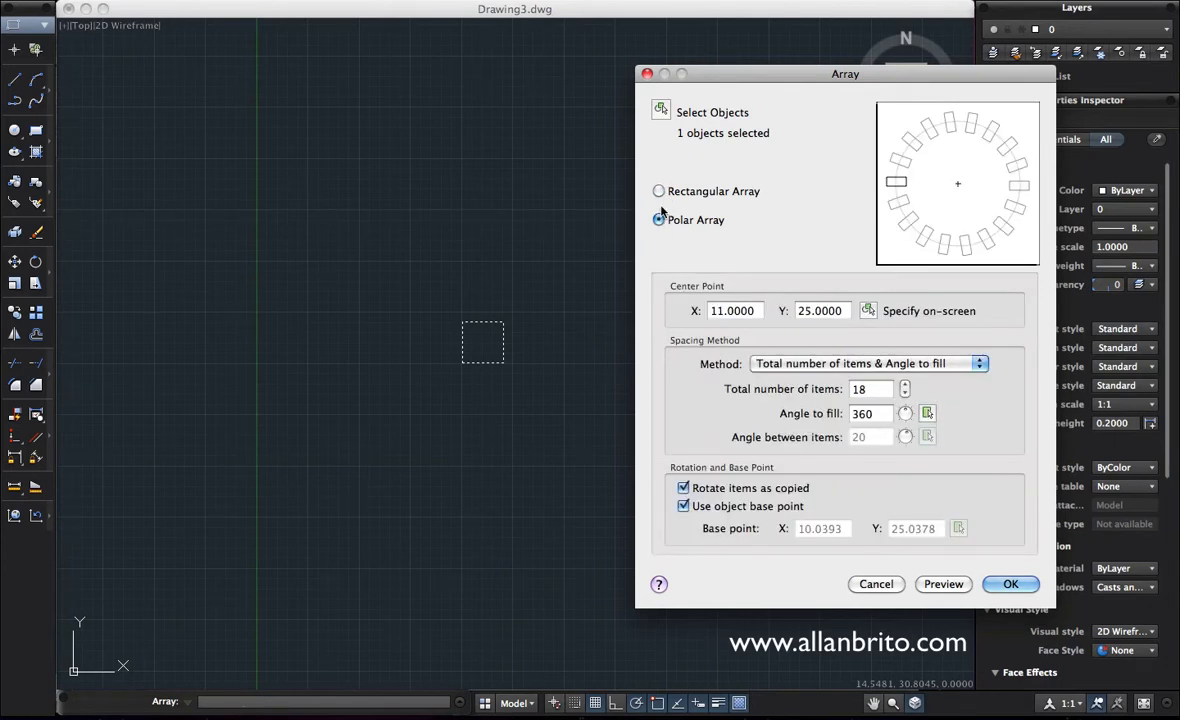
left_click(659, 191)
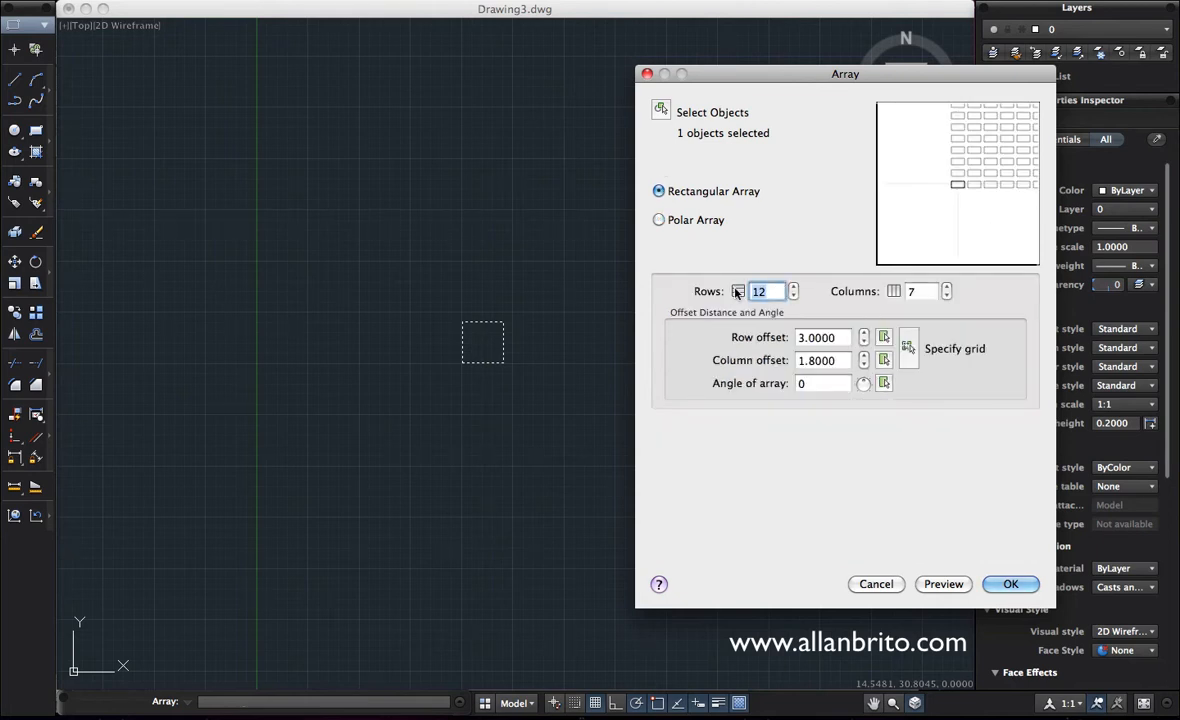
type("4")
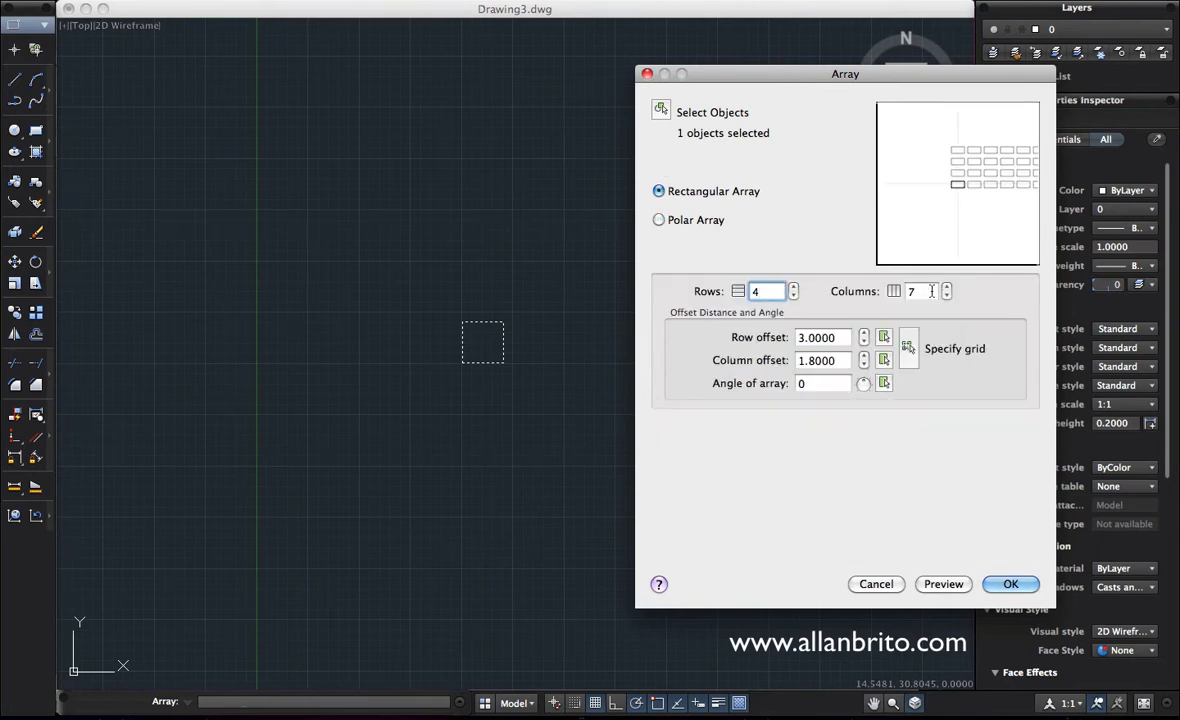
key("Tab")
type("6")
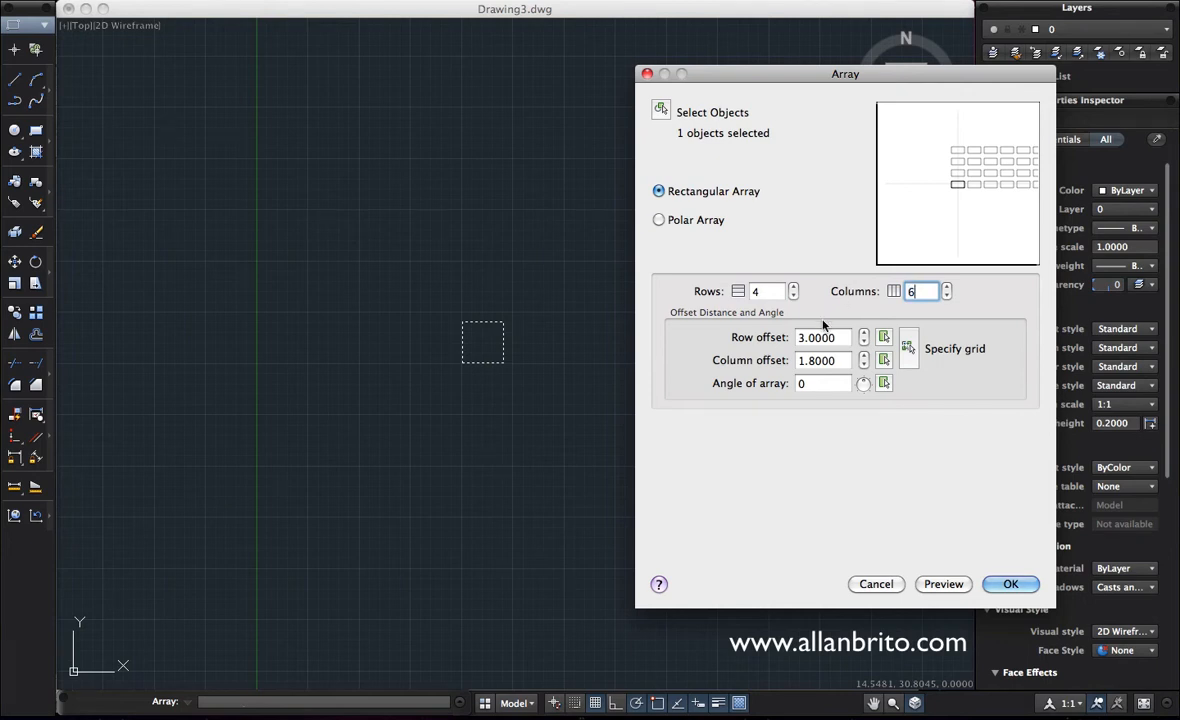
- Set the array's row offset to 4 and its column offset to 6
key("Tab")
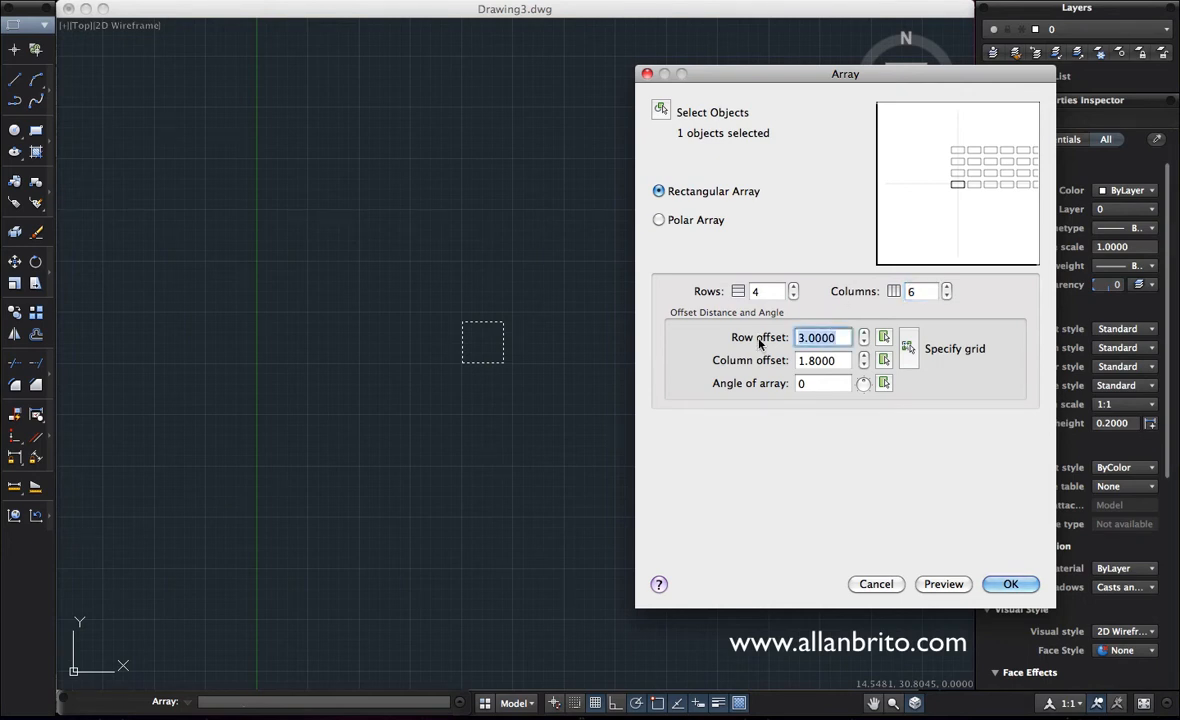
type("4")
left_click(838, 362)
double_click(838, 362)
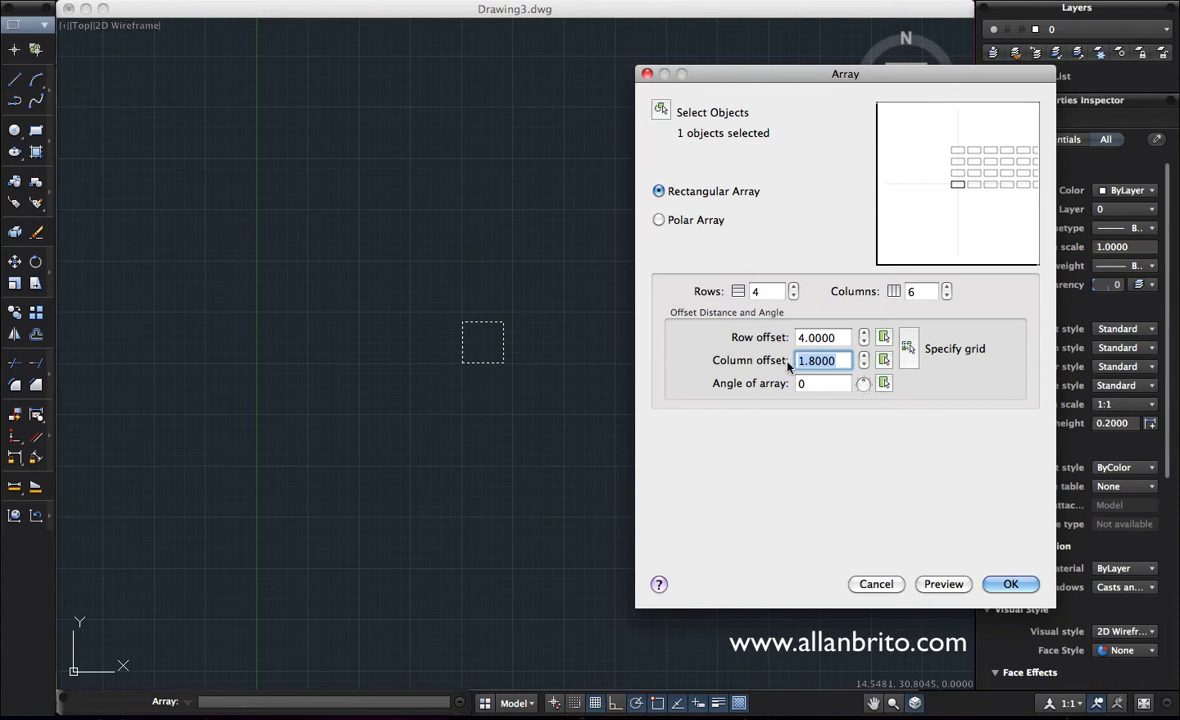
type("6")
- Preview the rectangular array of squares in the drawing and create it
left_click(951, 589)
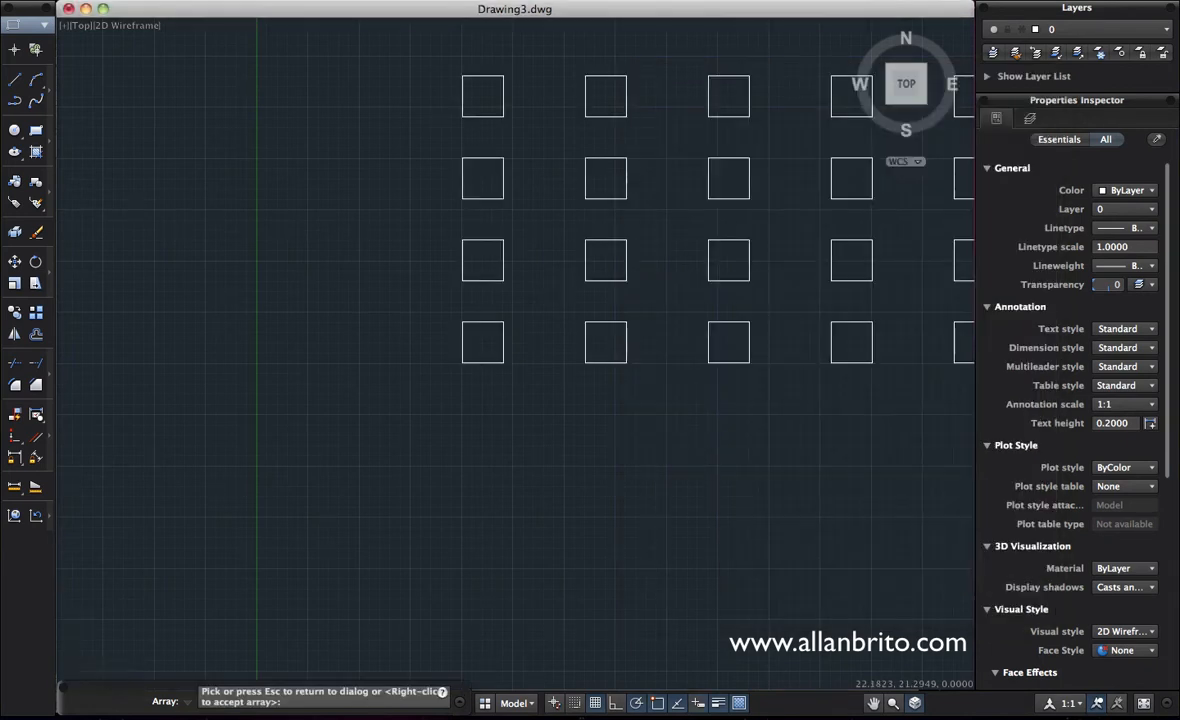
scroll(710, 439, "down", 8)
scroll(710, 439, "up", 5)
scroll(595, 400, "down", 5)
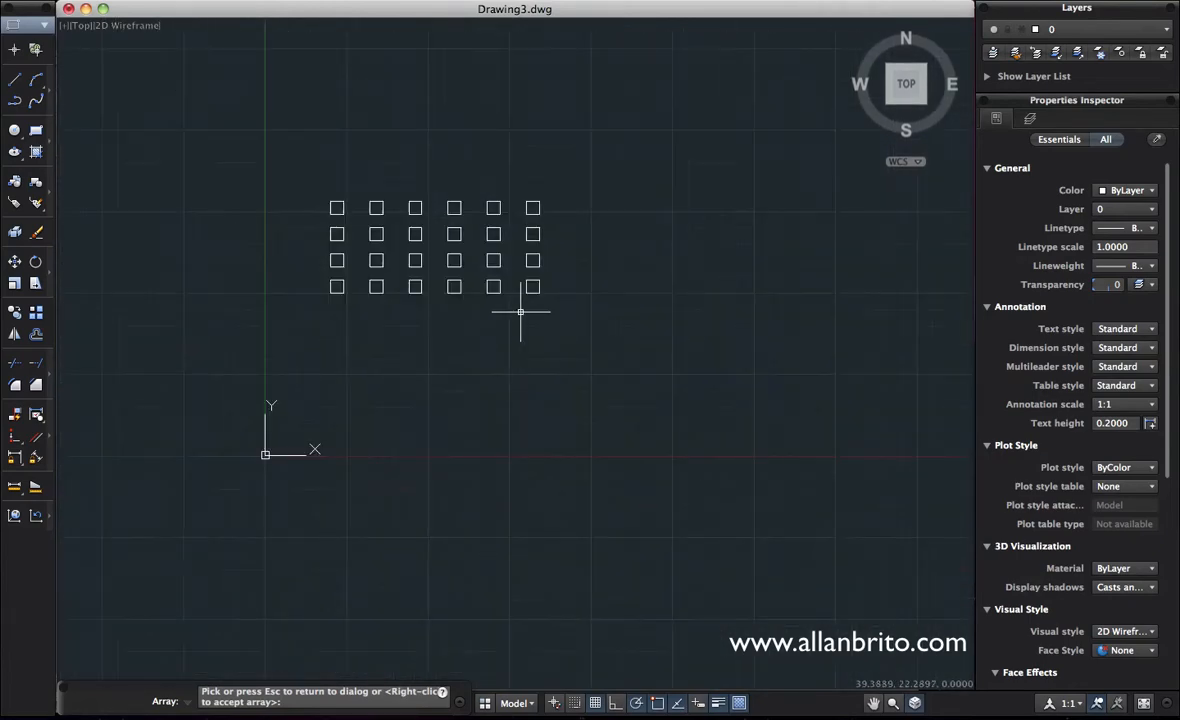
scroll(637, 424, "up", 3)
middle_click_drag(624, 416, 645, 413)
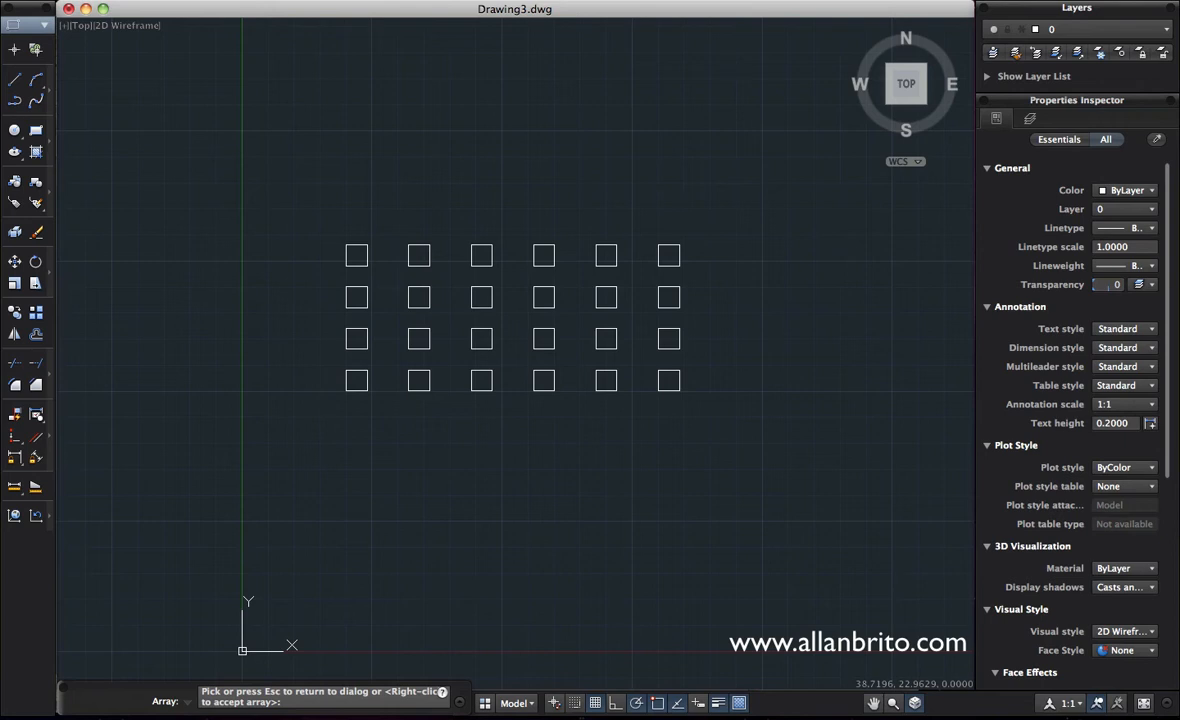
key("Escape")
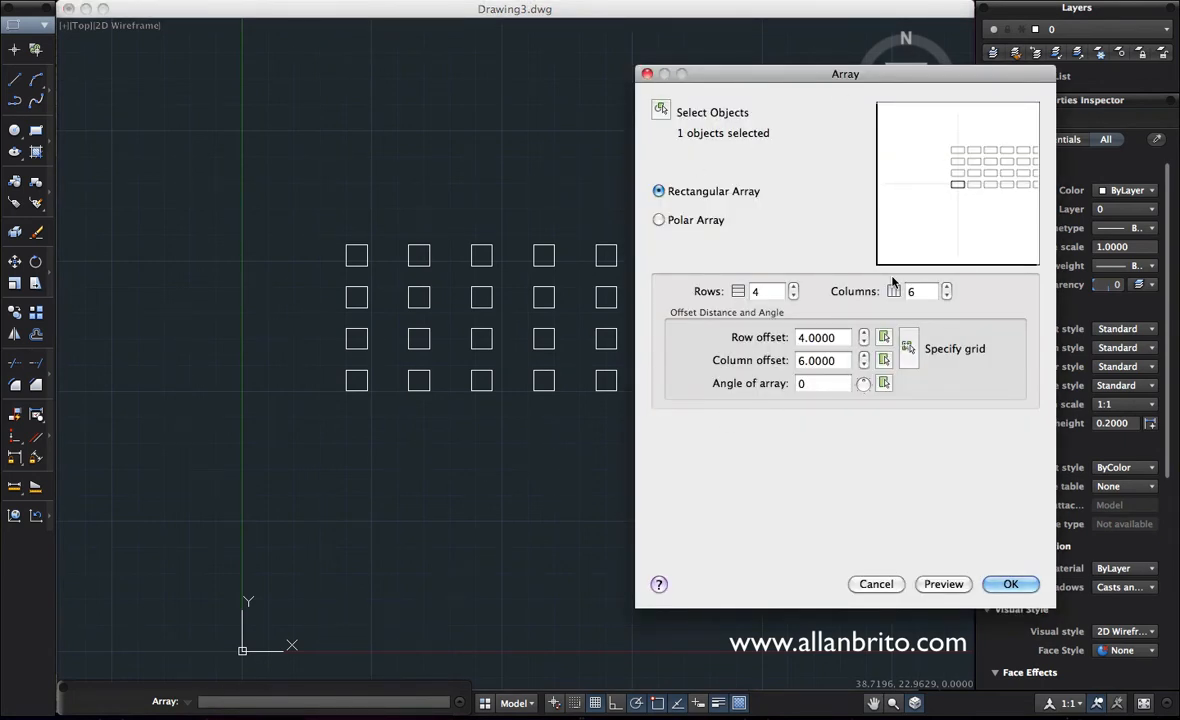
left_click(1024, 582)
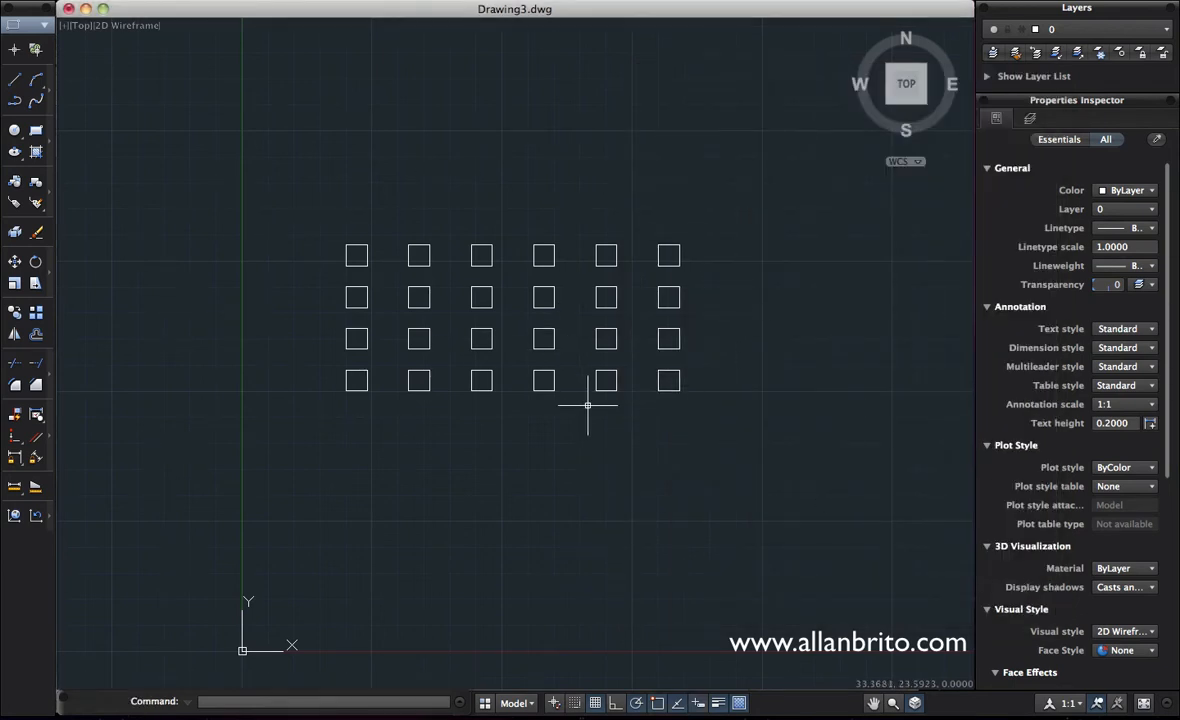
- Copy the grid's lower-right square about 28 units horizontally to the right, into the empty area beside the grid
scroll(587, 405, "down", 2)
middle_click_drag(653, 421, 435, 363)
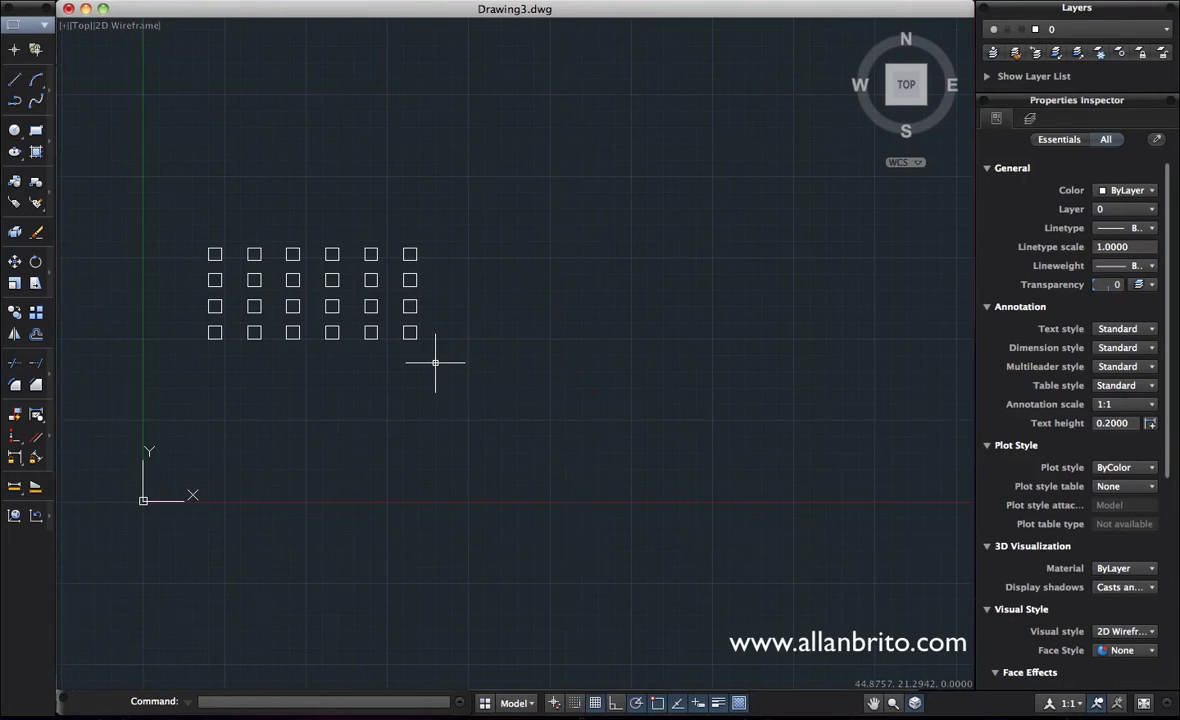
type("co")
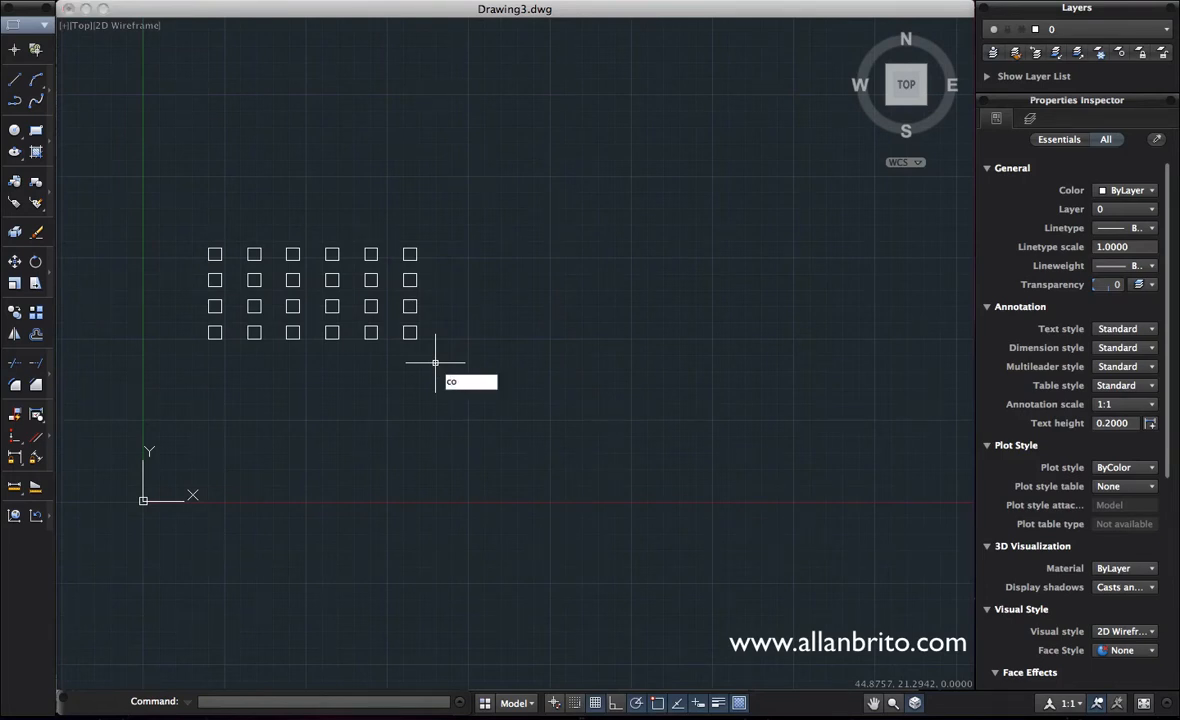
key("Return")
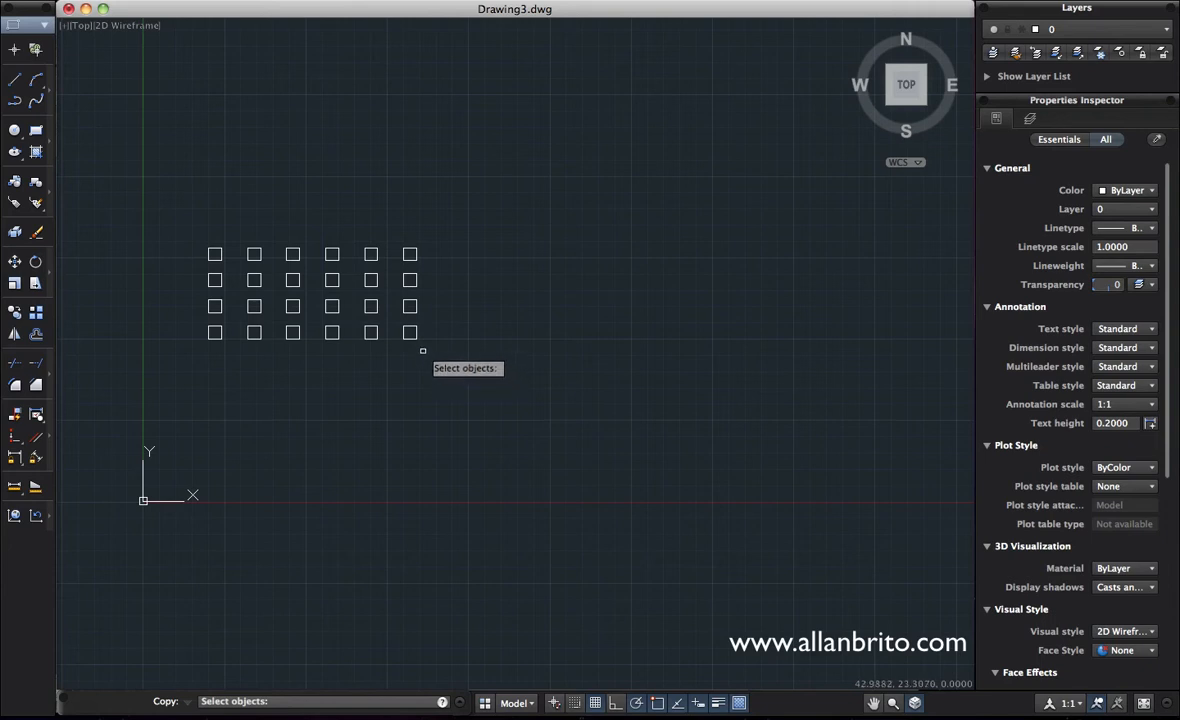
left_click(409, 331)
key("Return")
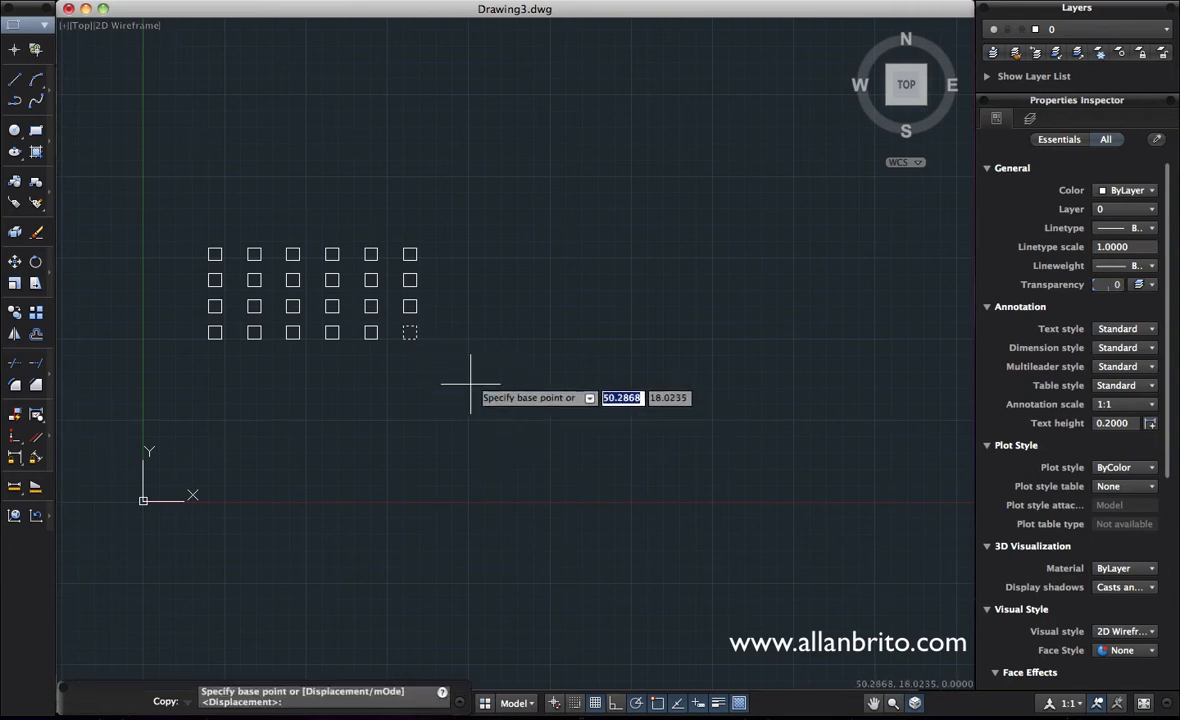
left_click(453, 383)
left_click(636, 383)
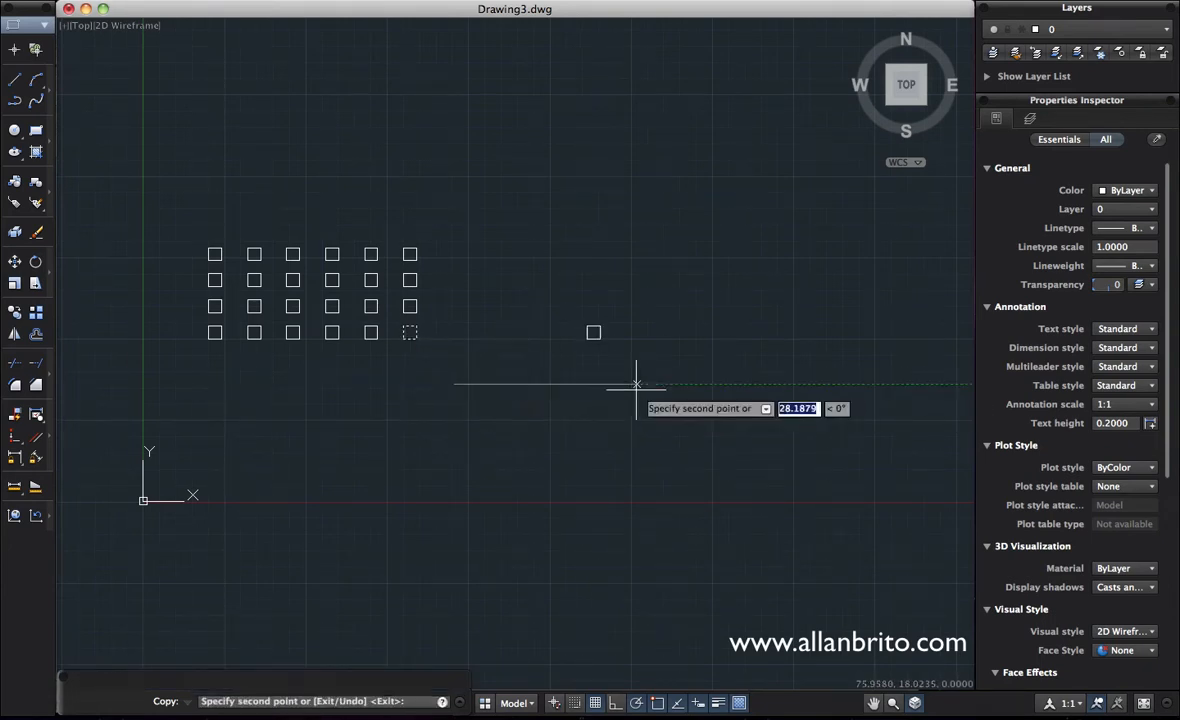
key("Return")
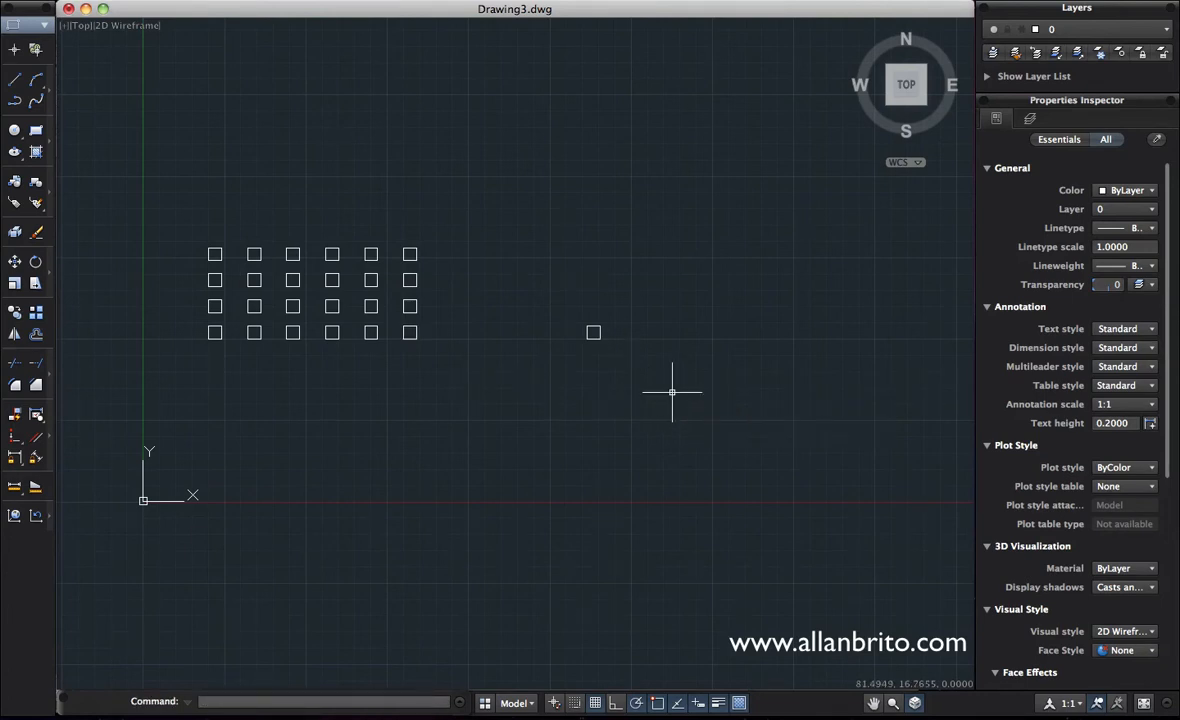
- Start another array and select the separate square beside the grid as its source object
type("ar")
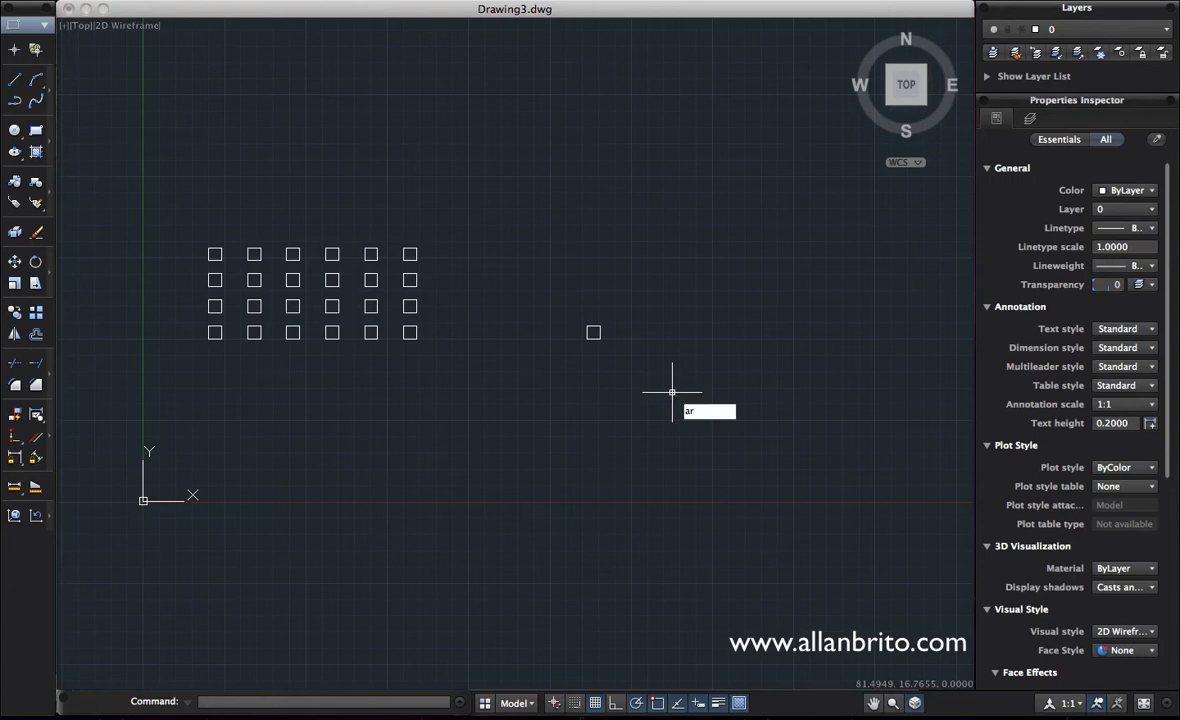
key("Return")
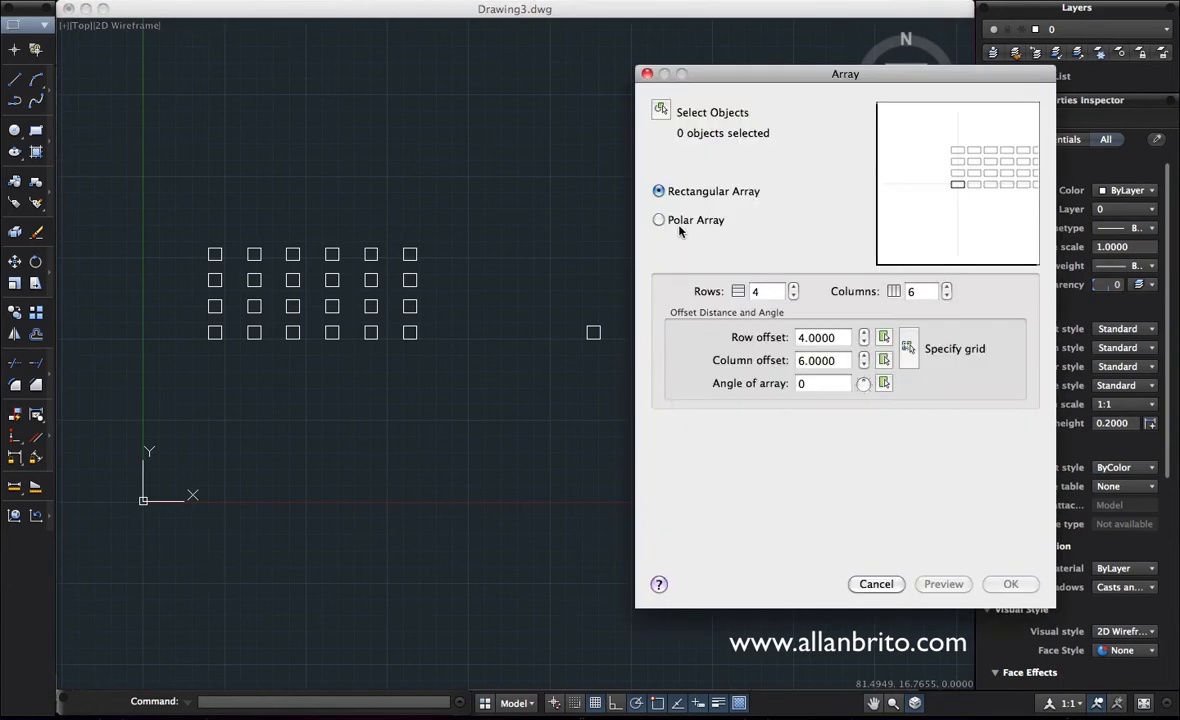
left_click(660, 111)
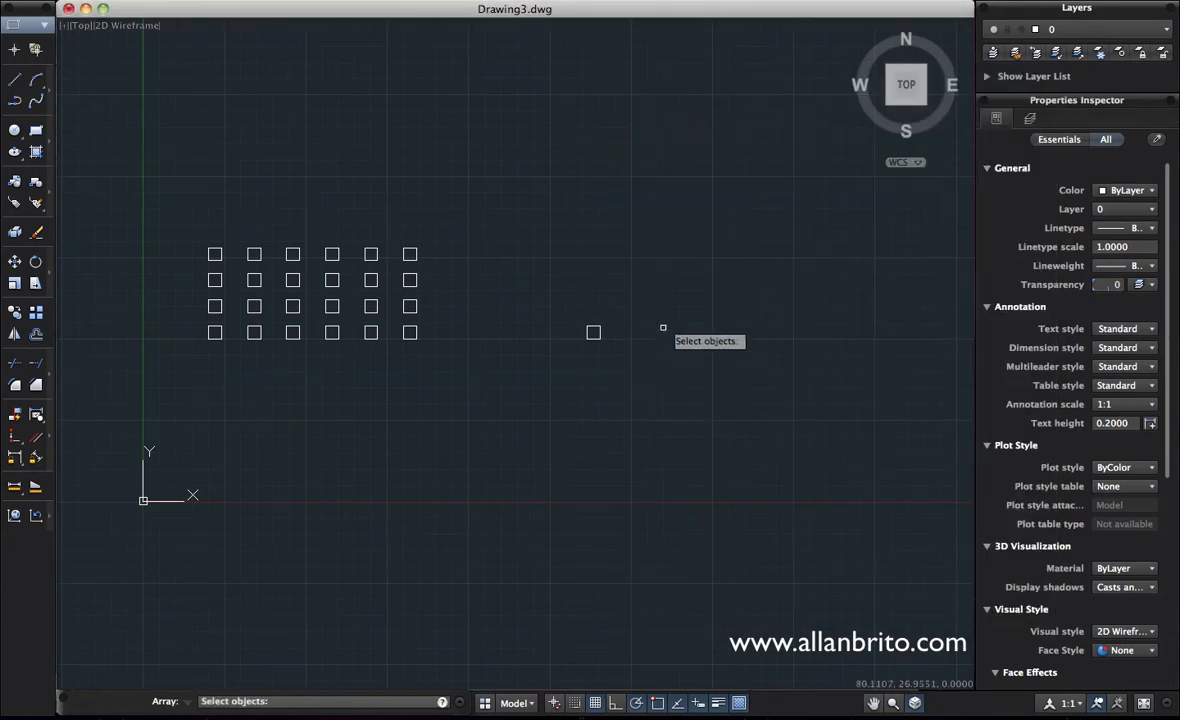
left_click(632, 300)
left_click(526, 402)
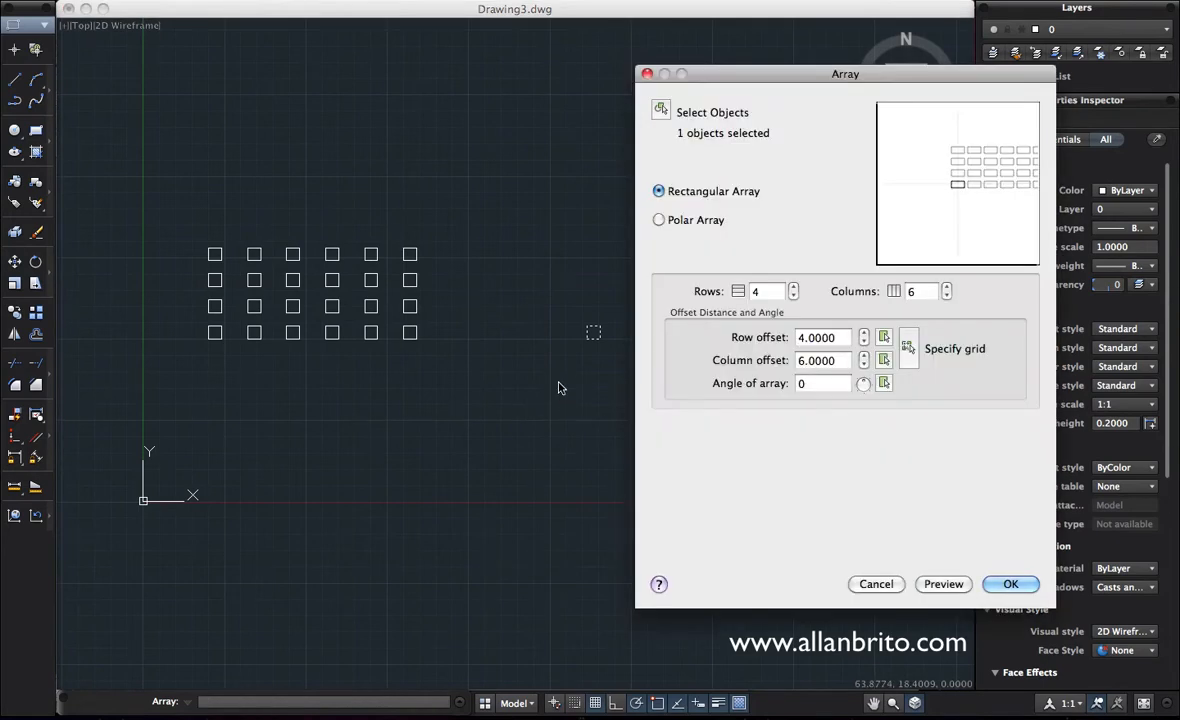
- Switch the array type to polar and pick its center point below the separate square, at about 68.9, 12.2
left_click(660, 222)
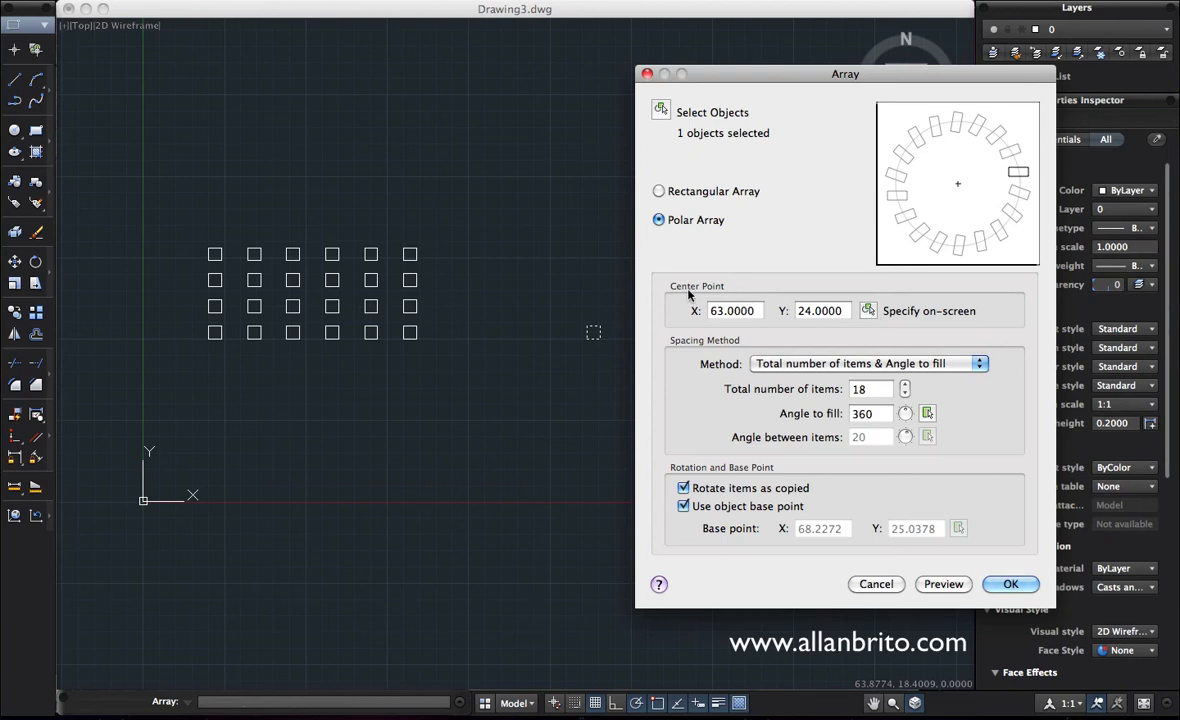
left_click(868, 311)
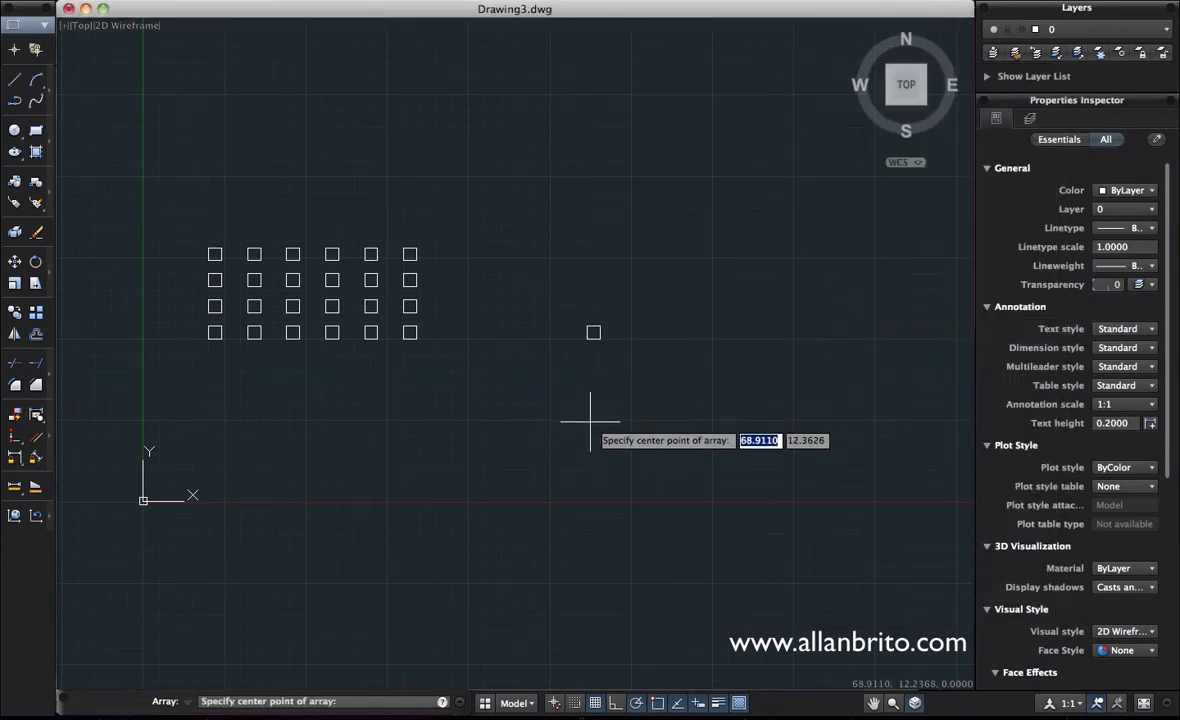
left_click(590, 422)
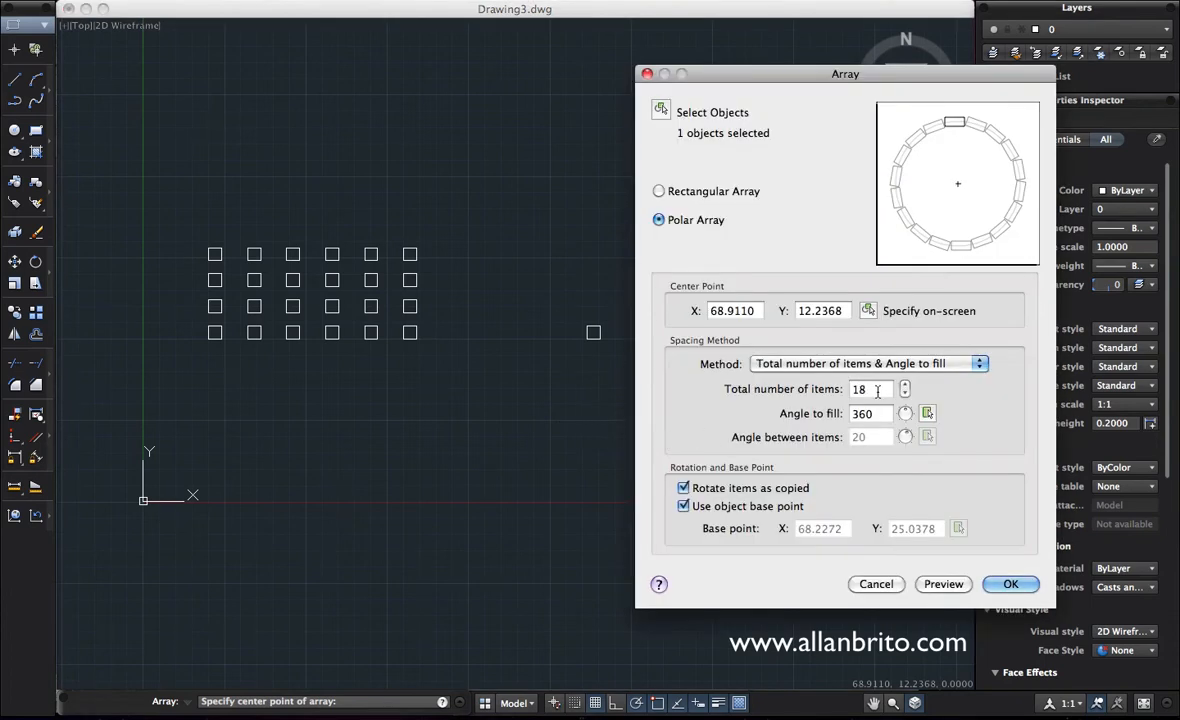
- Set the polar array's total number of items to 20, using a 360-degree angle to fill
left_click_drag(863, 389, 847, 392)
type("20")
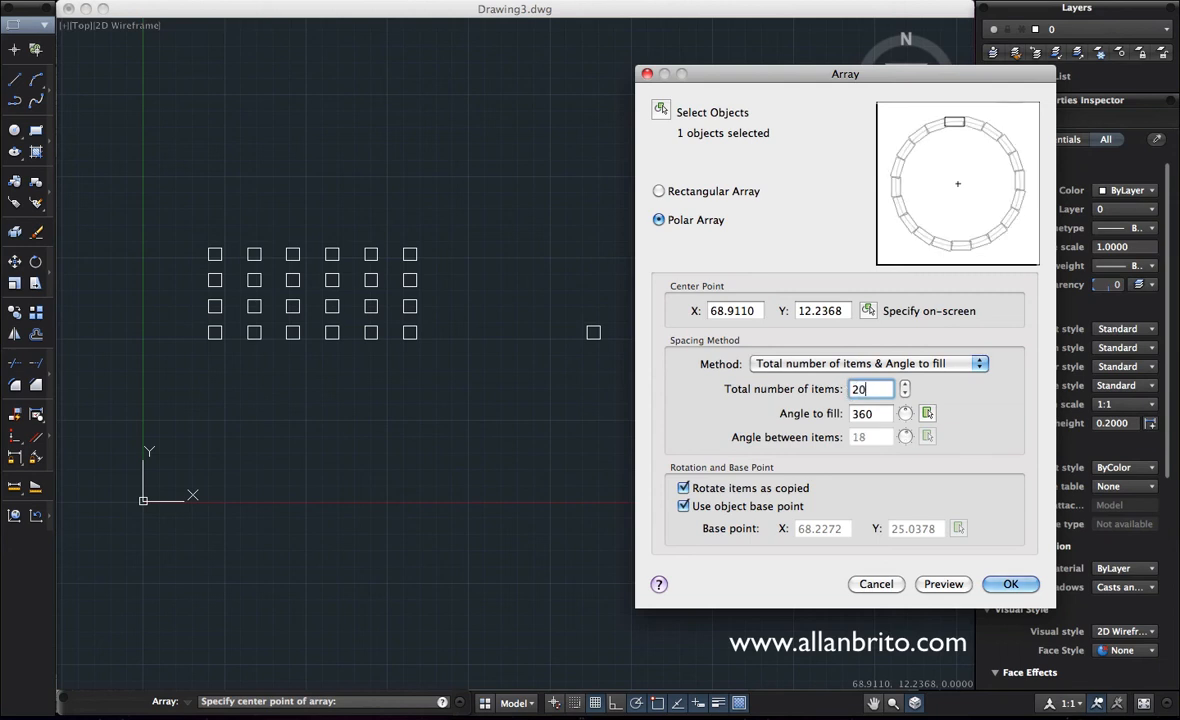
left_click(886, 417)
left_click_drag(886, 417, 851, 415)
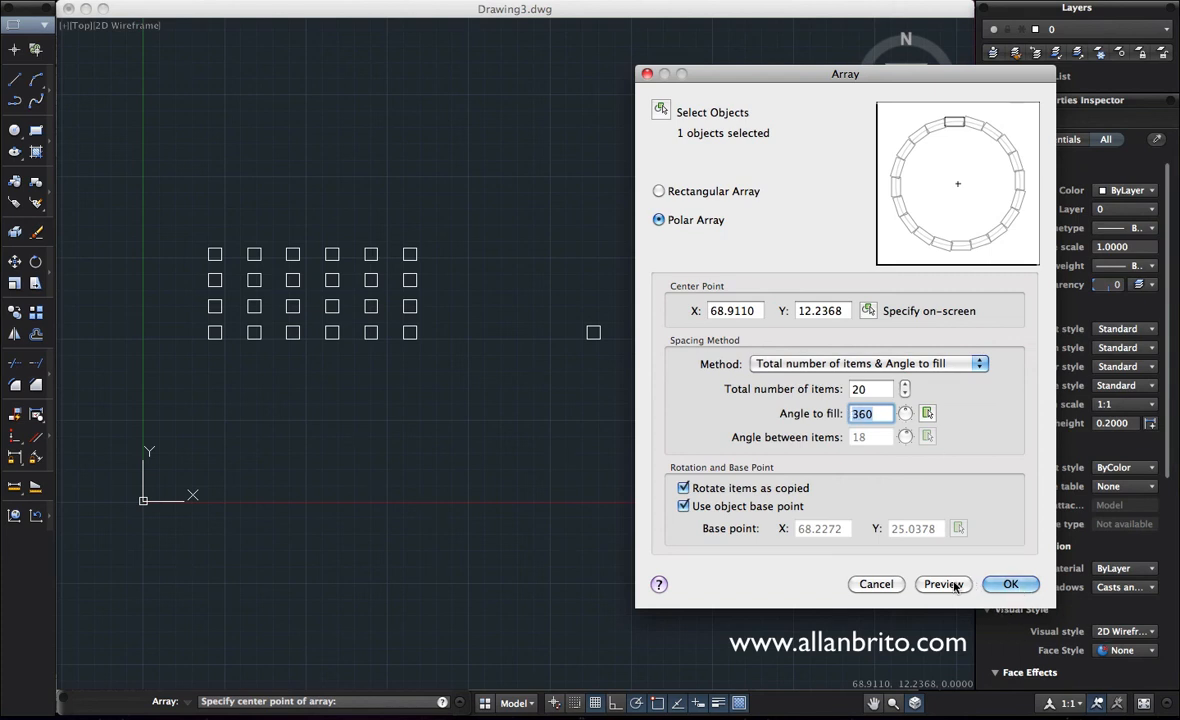
- Preview the polar array of squares in the drawing, return to its settings and create it
left_click(1010, 584)
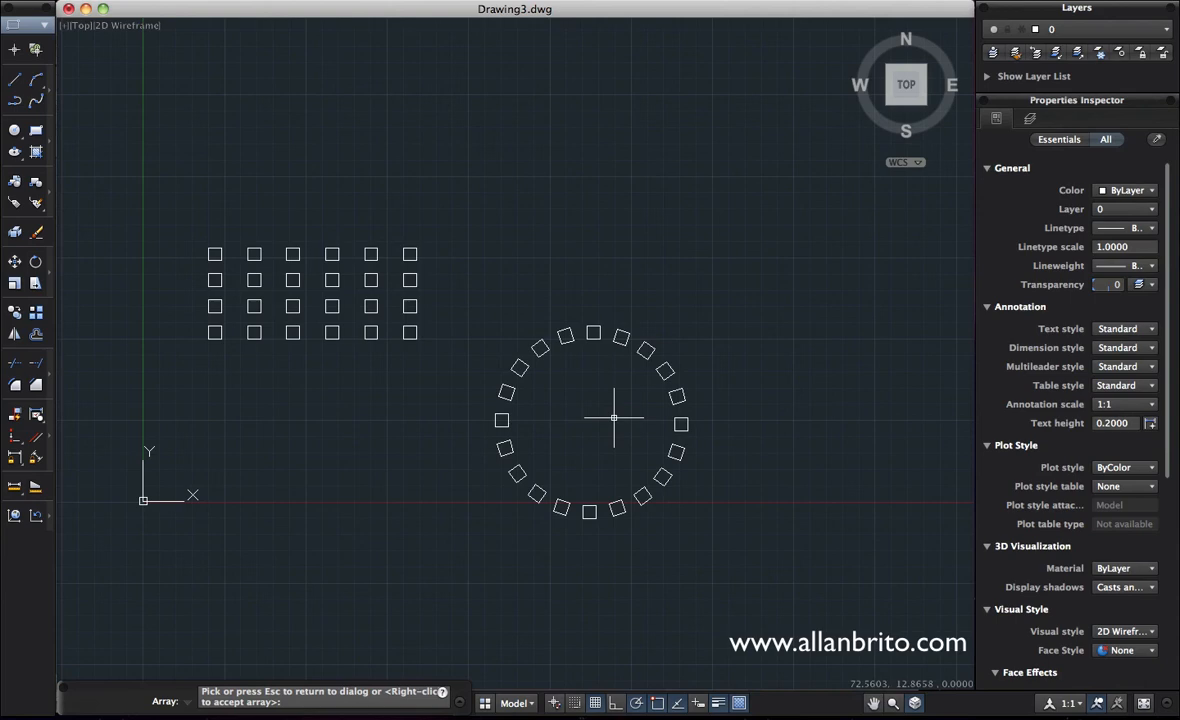
key("Escape")
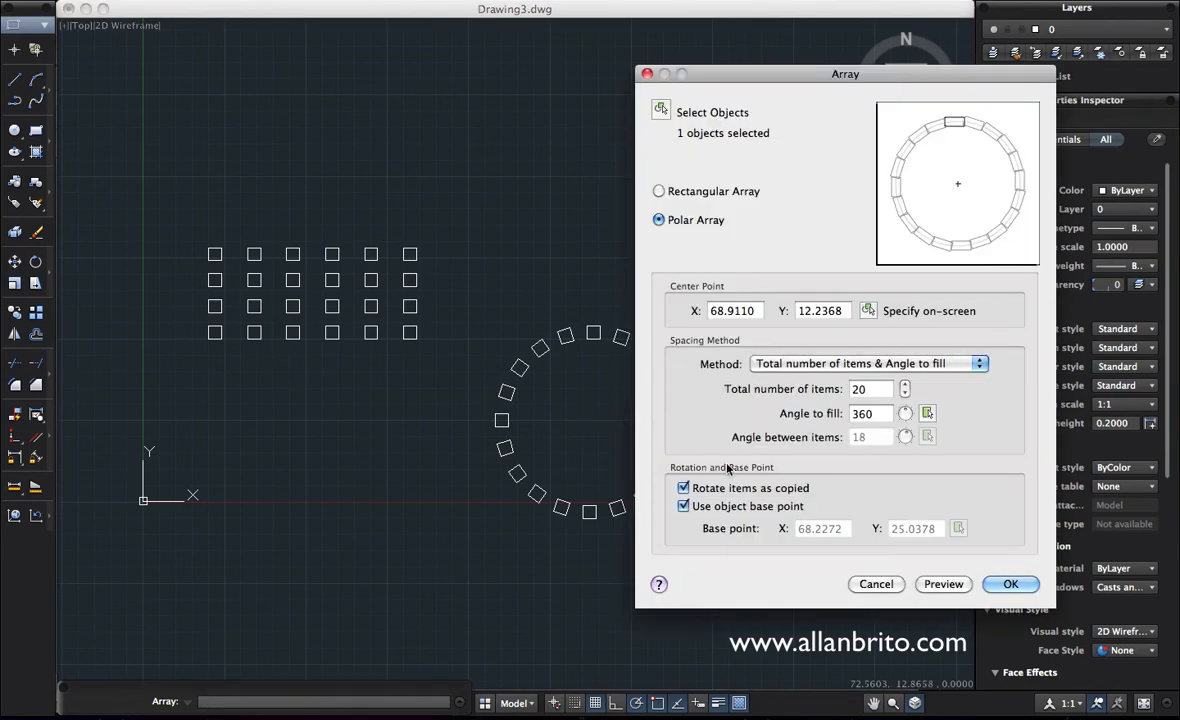
left_click(995, 587)
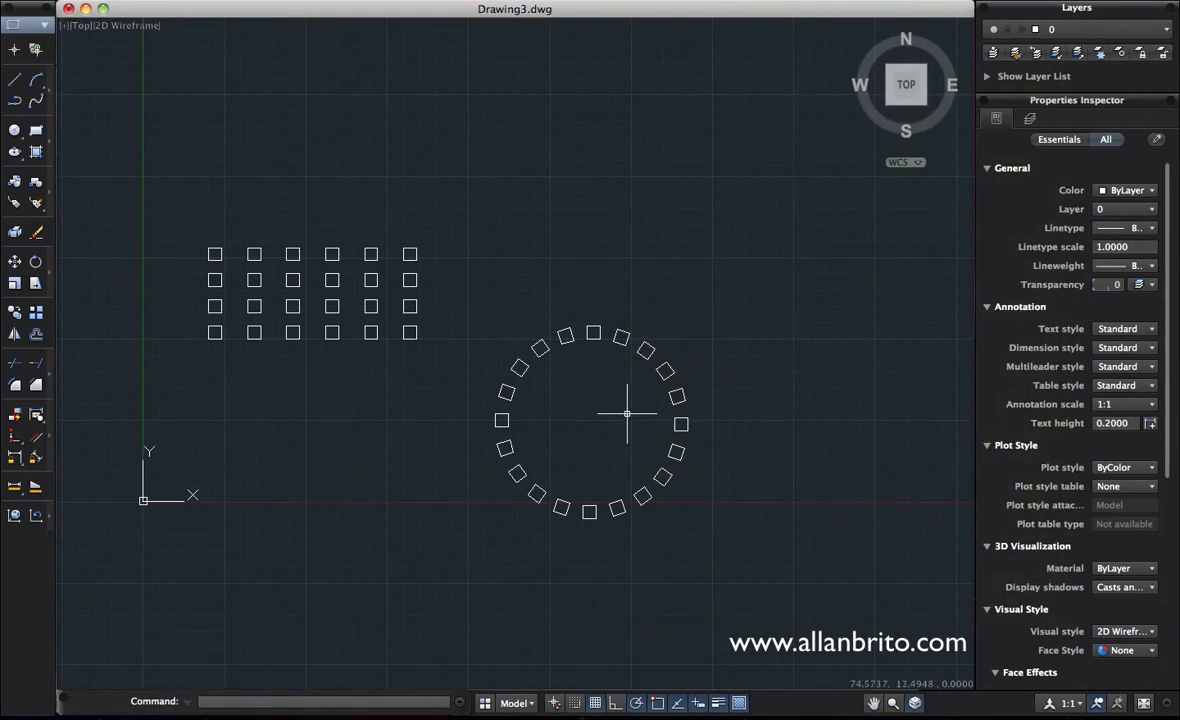
middle_click_drag(466, 377, 565, 359)
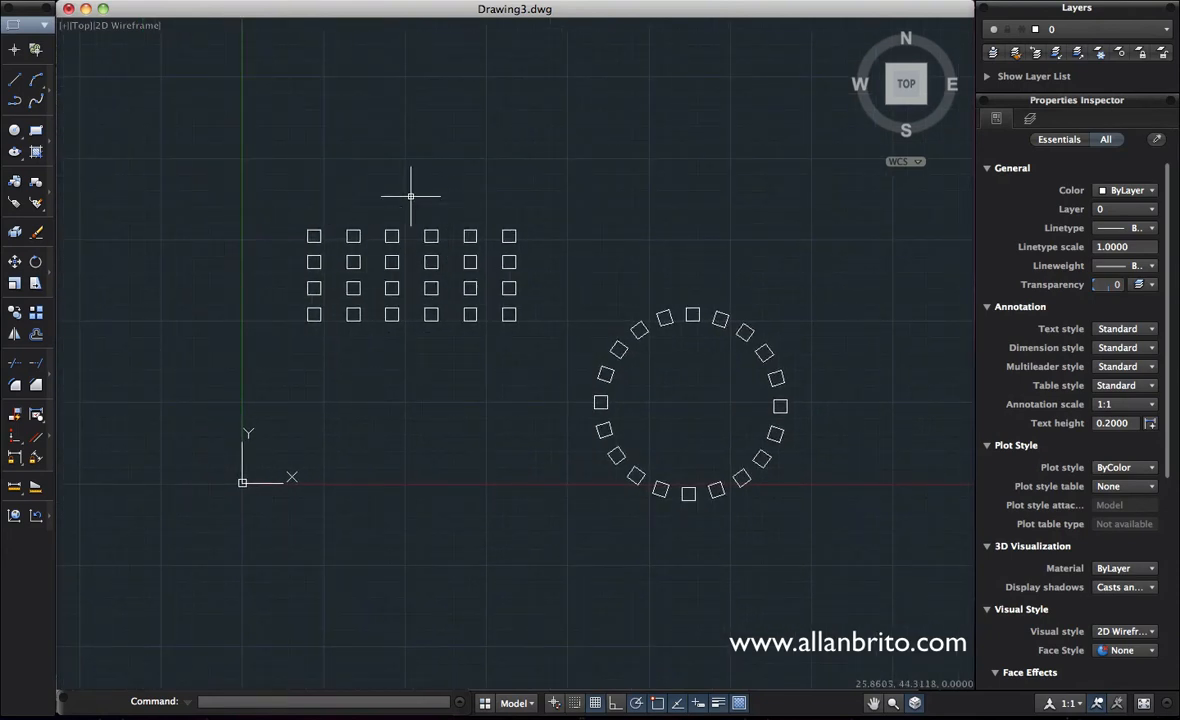